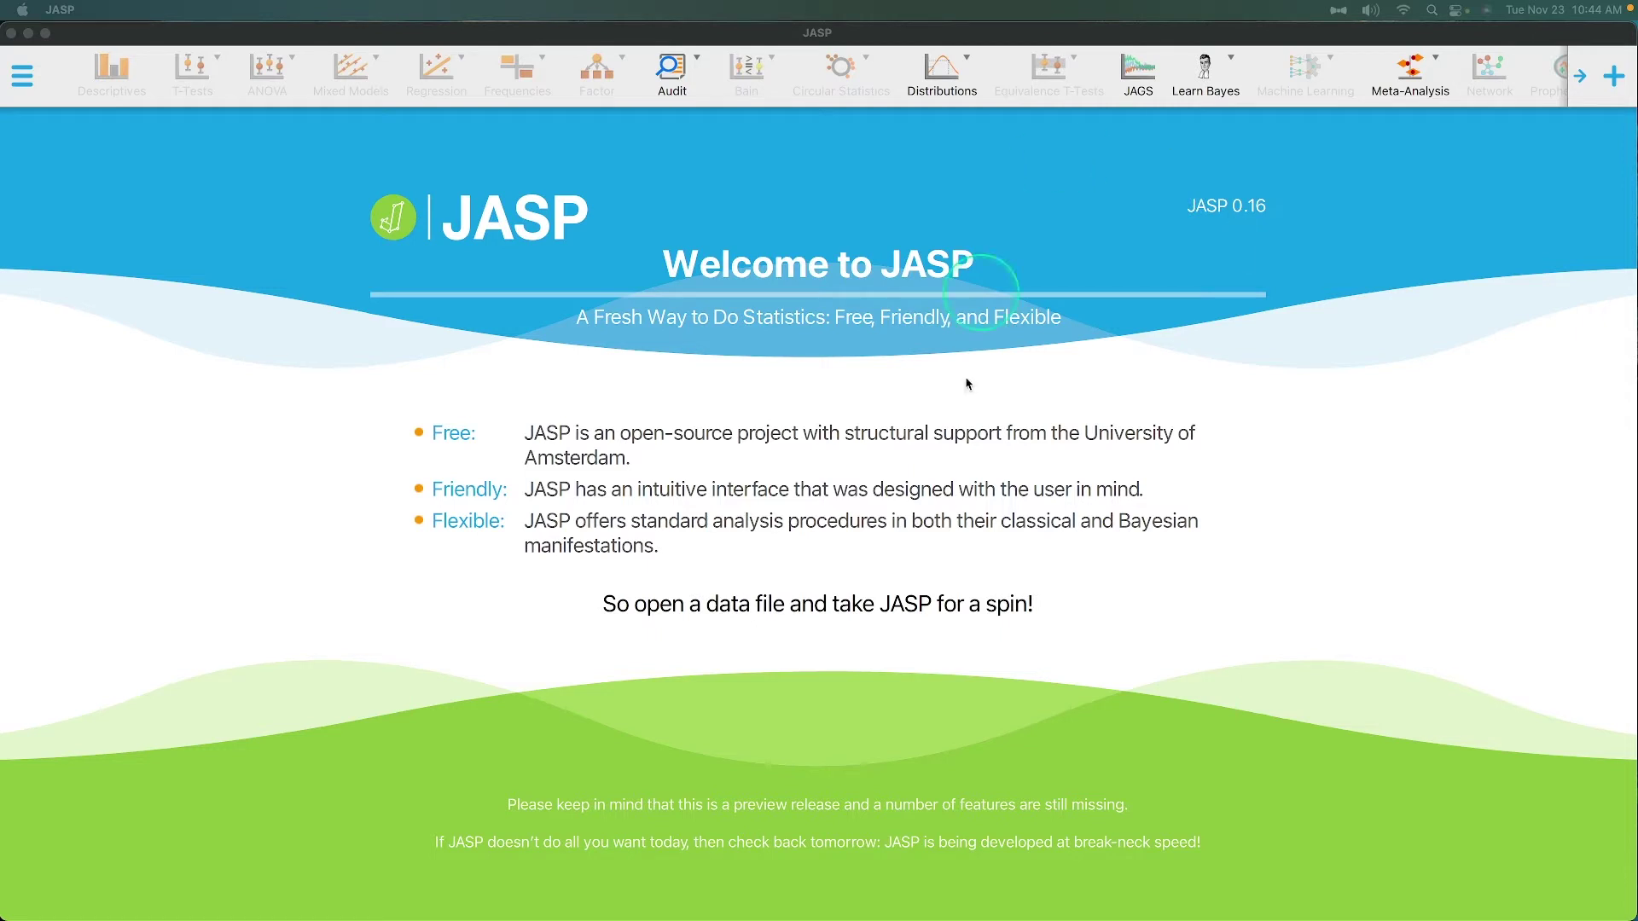
- Open JASP's main menu to show the Recent Files, Computer, OSF and Data Library options
click(973, 595)
- Open the 'Interrater Data from Shrout and Fleiss (1979)' example from Data Library > 13.Reliability
click(23, 76)
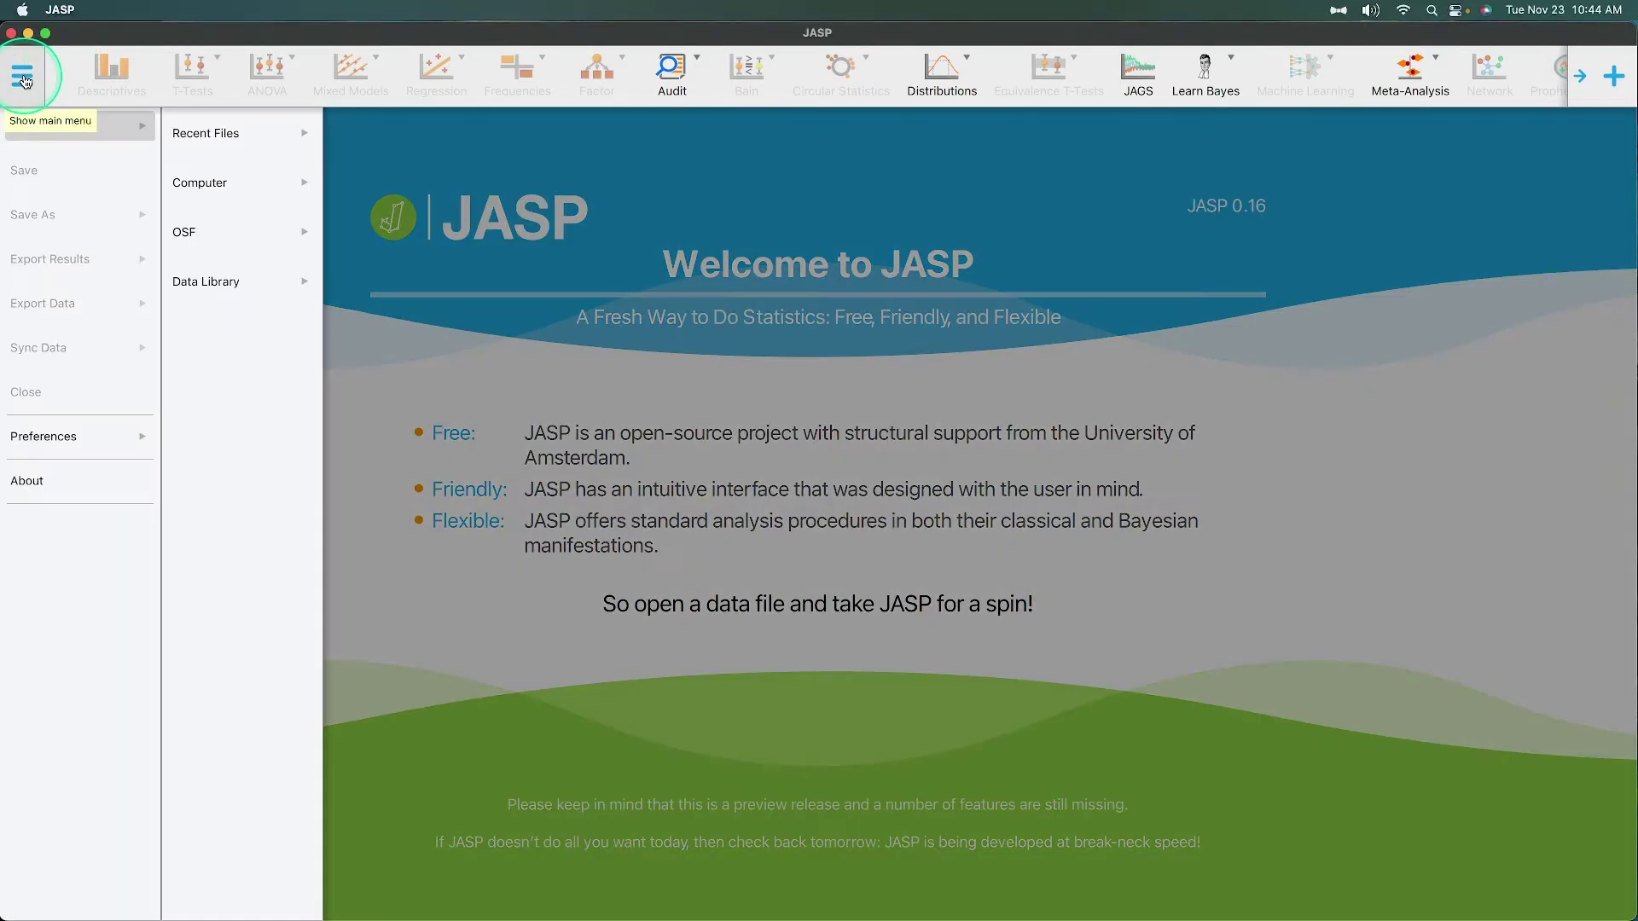
click(226, 134)
click(274, 285)
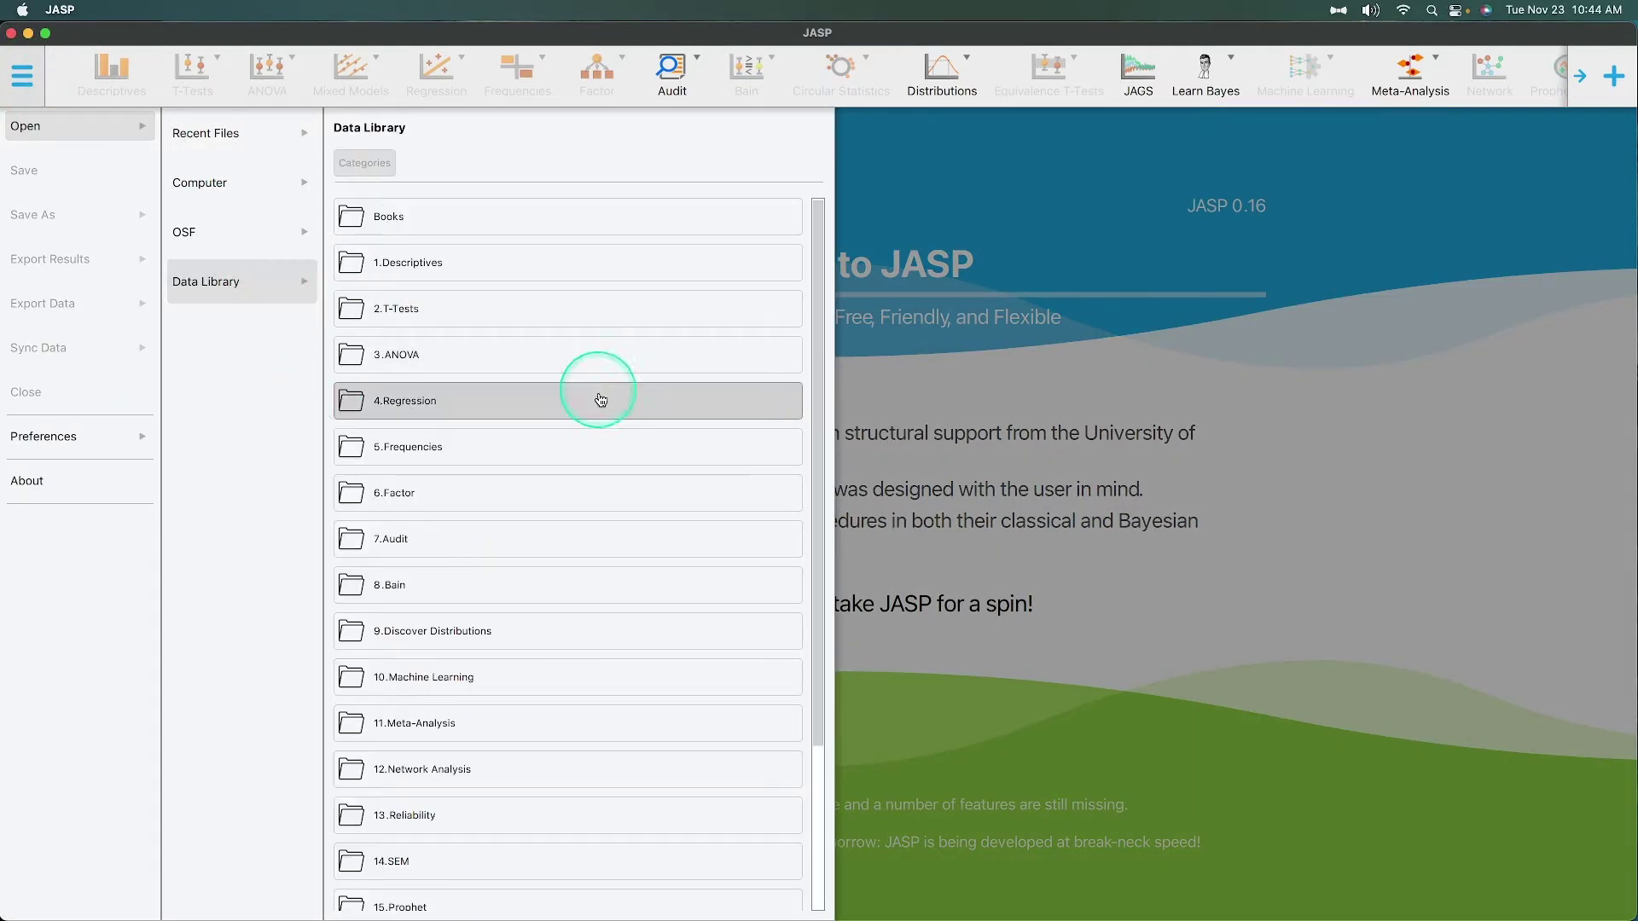
click(598, 452)
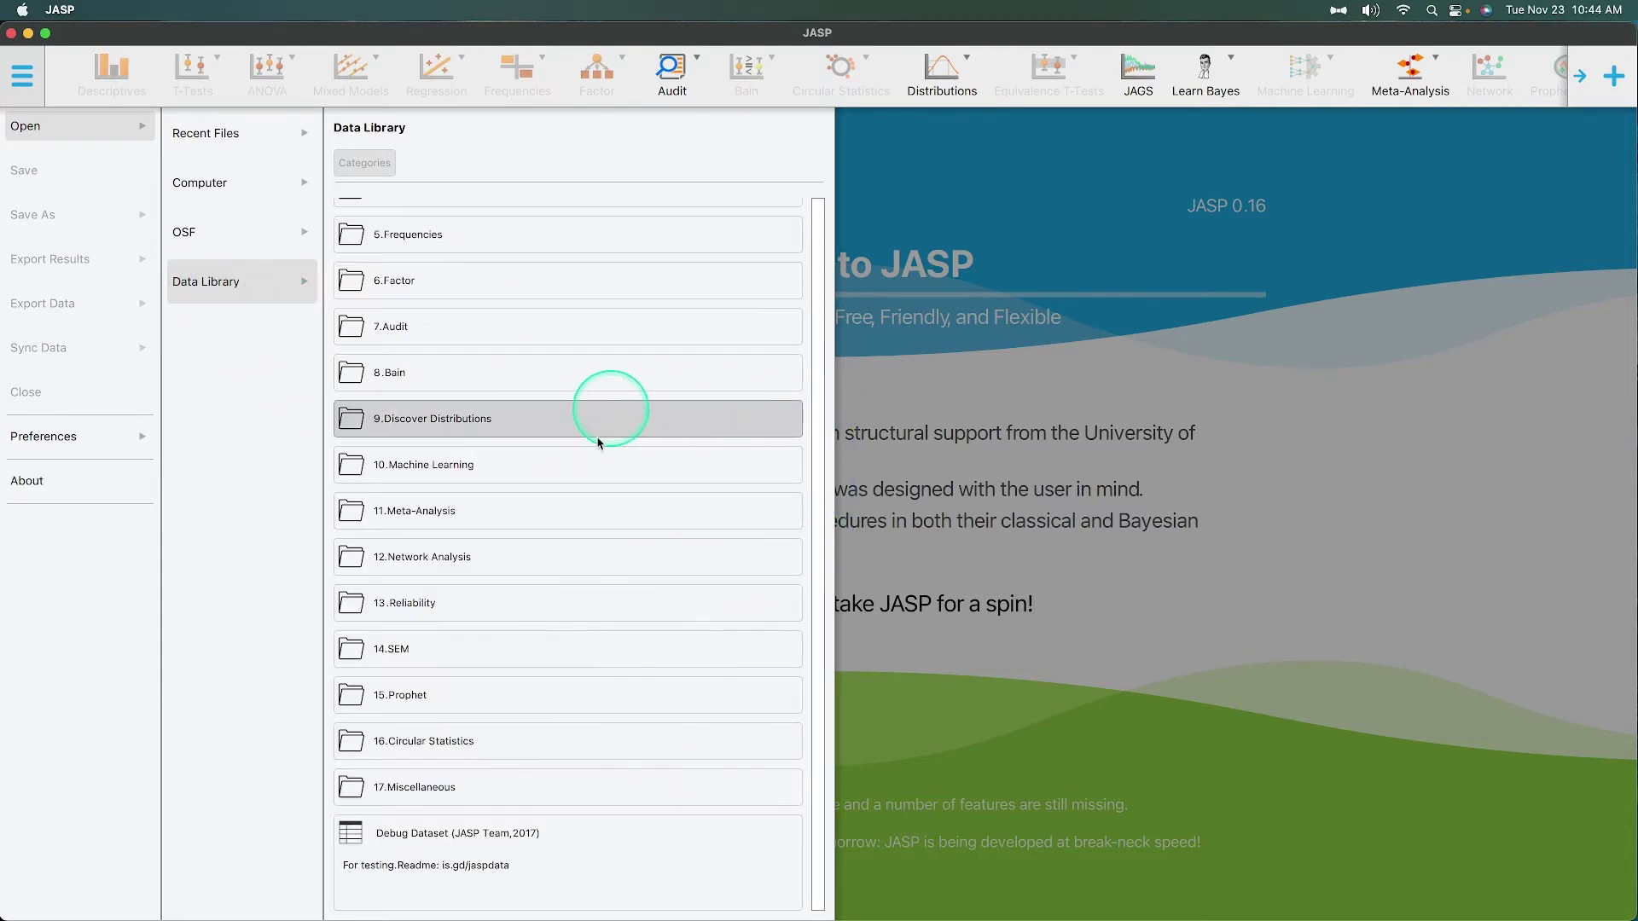
click(480, 603)
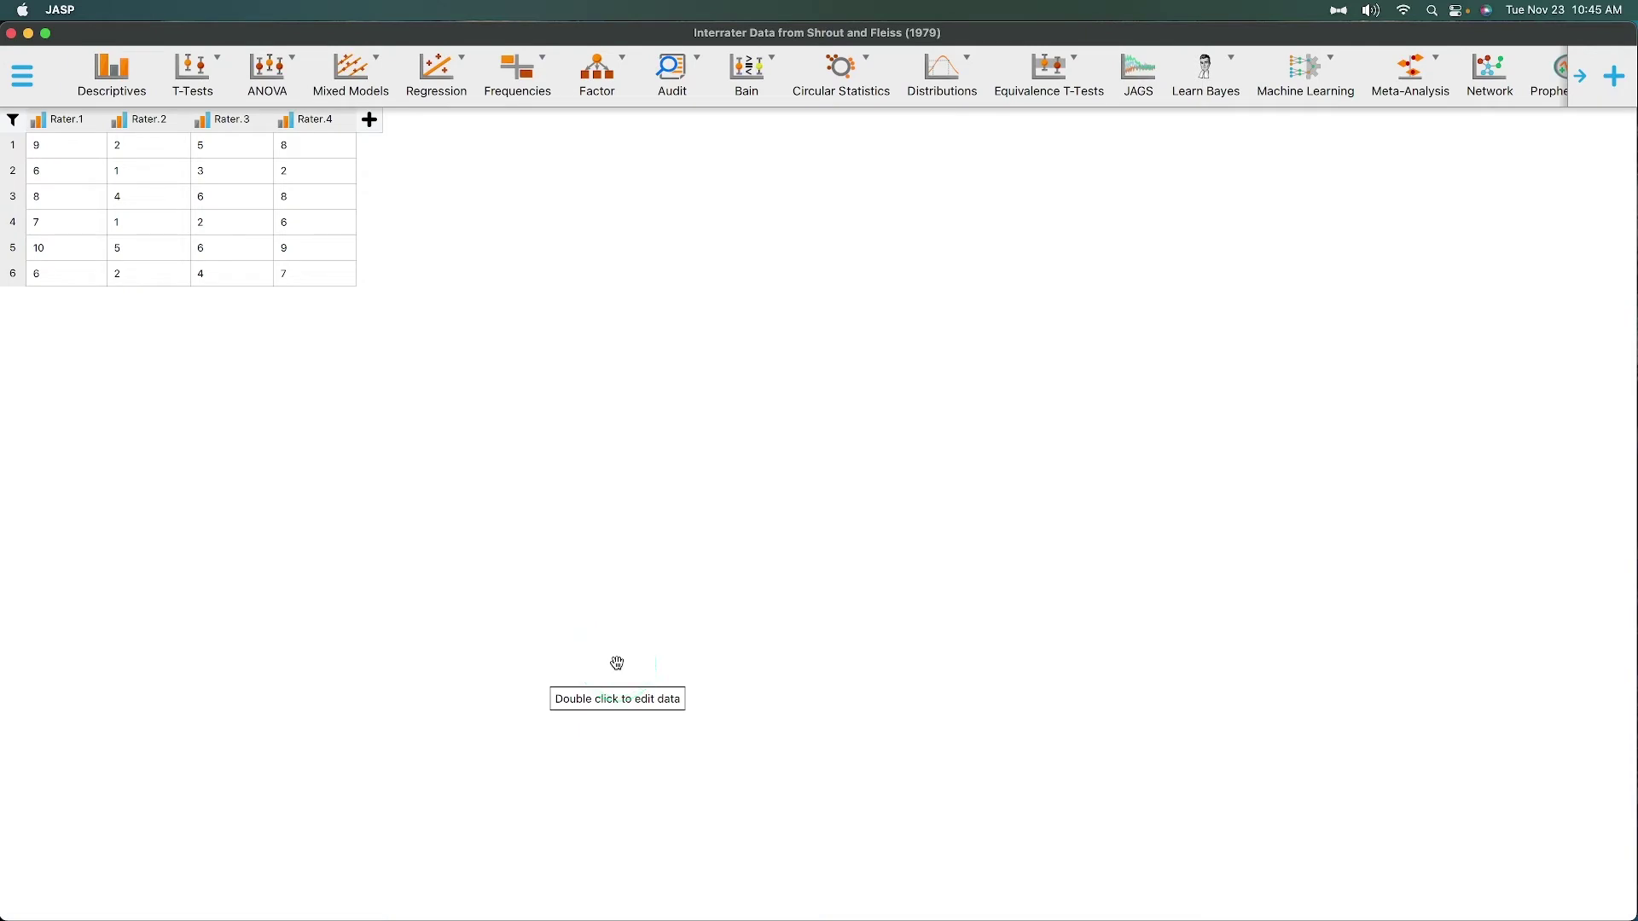
- Scroll the module ribbon right and left to reach the + button for the modules list
click(679, 247)
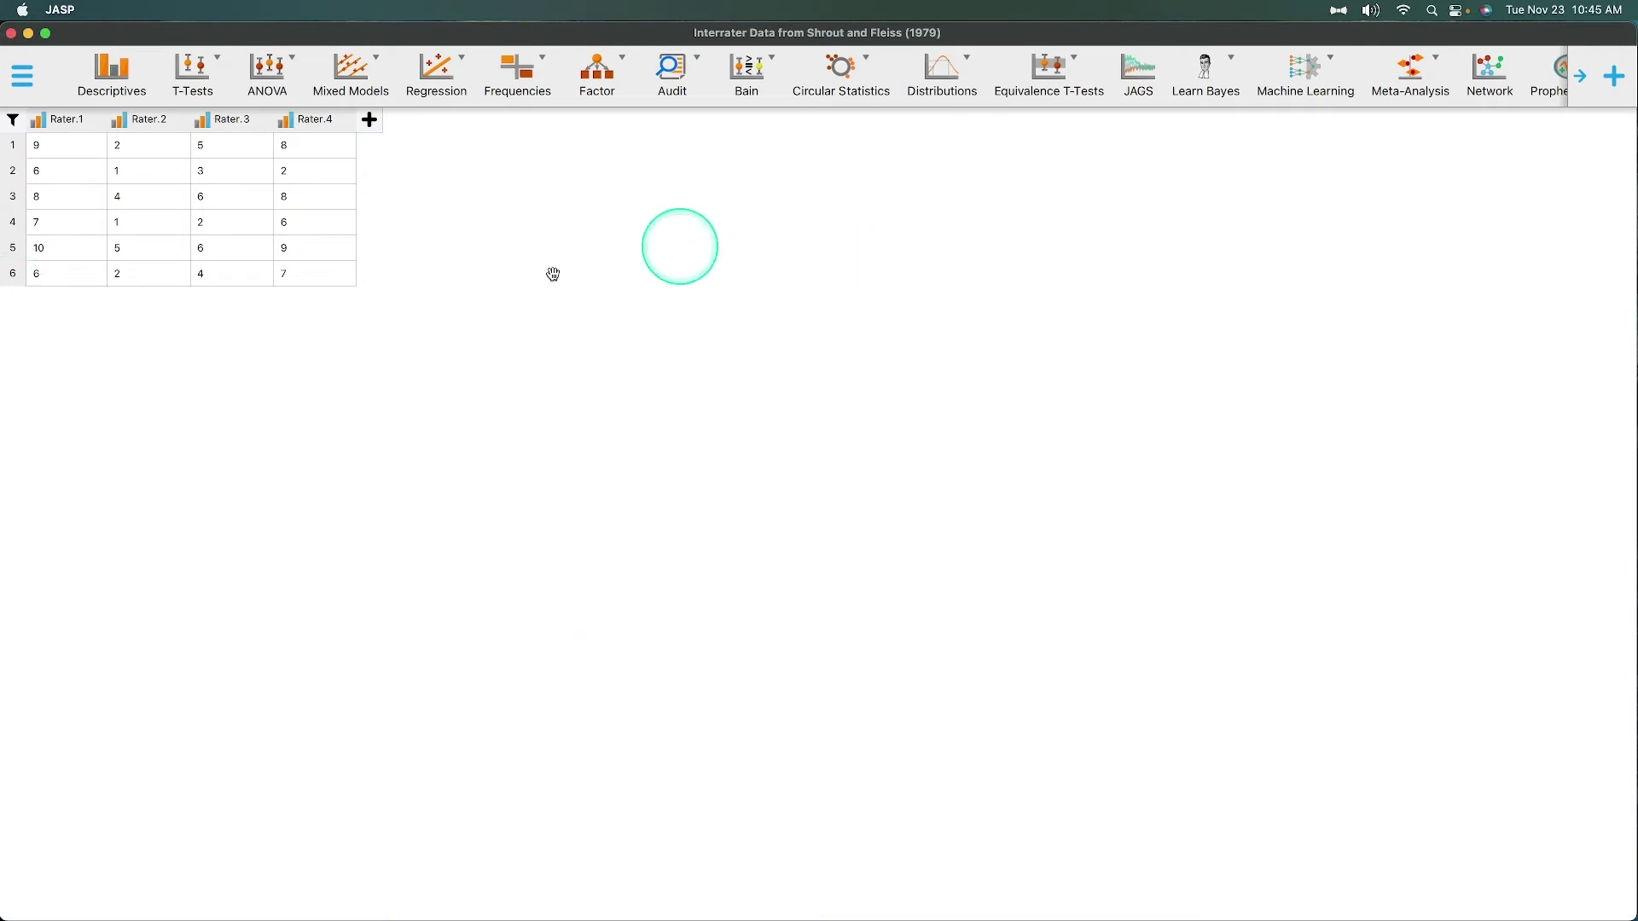
click(207, 271)
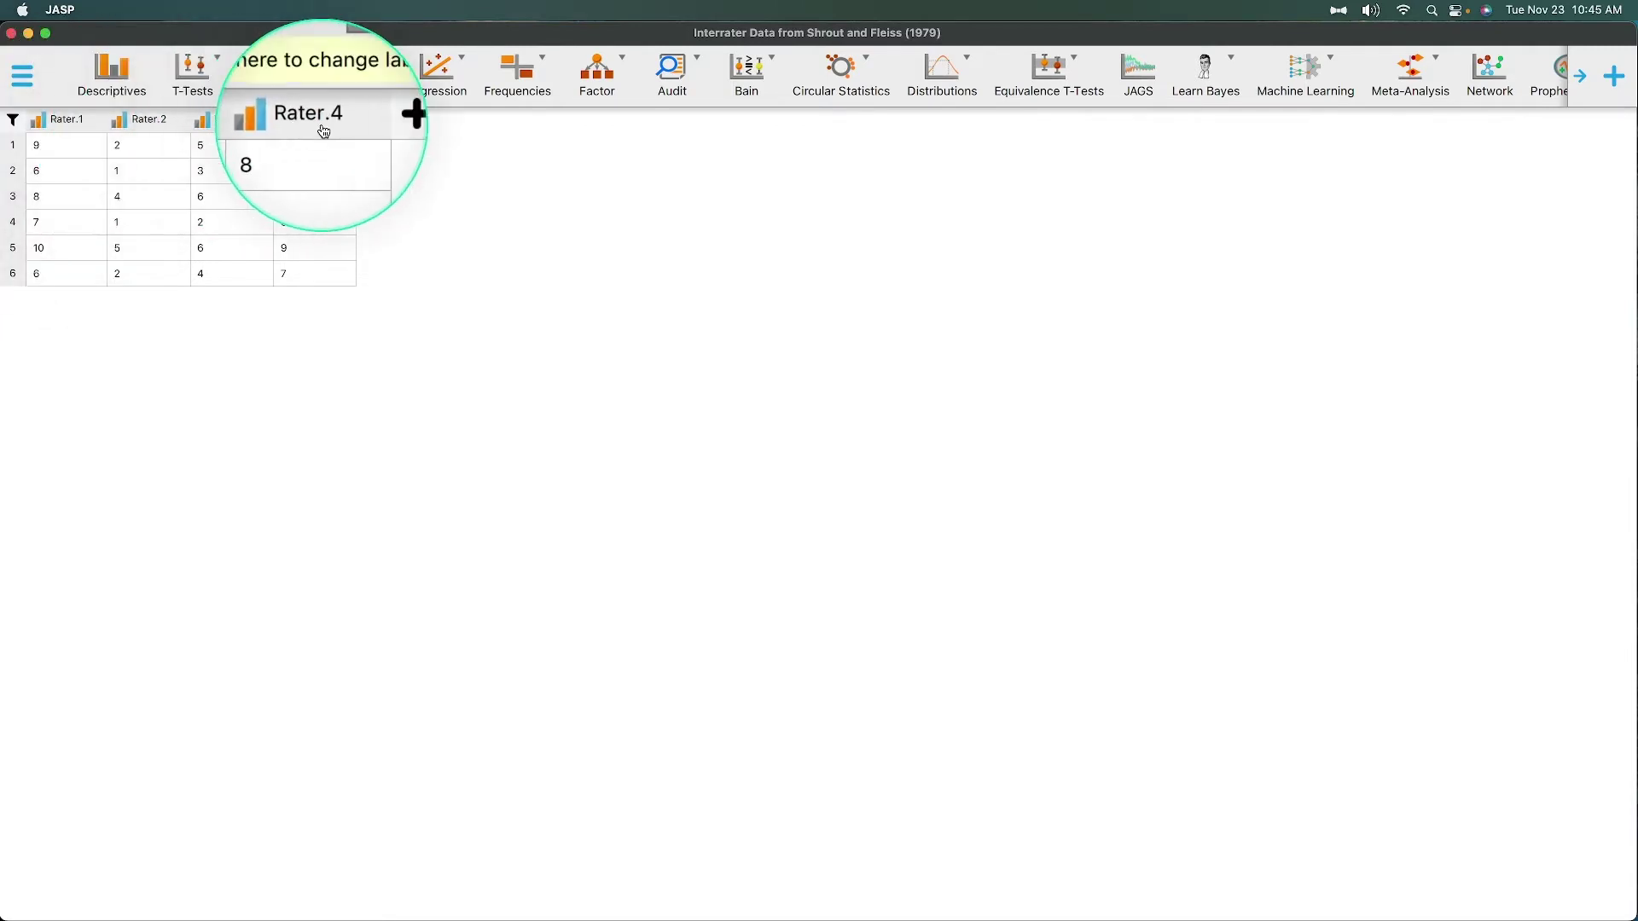
click(438, 242)
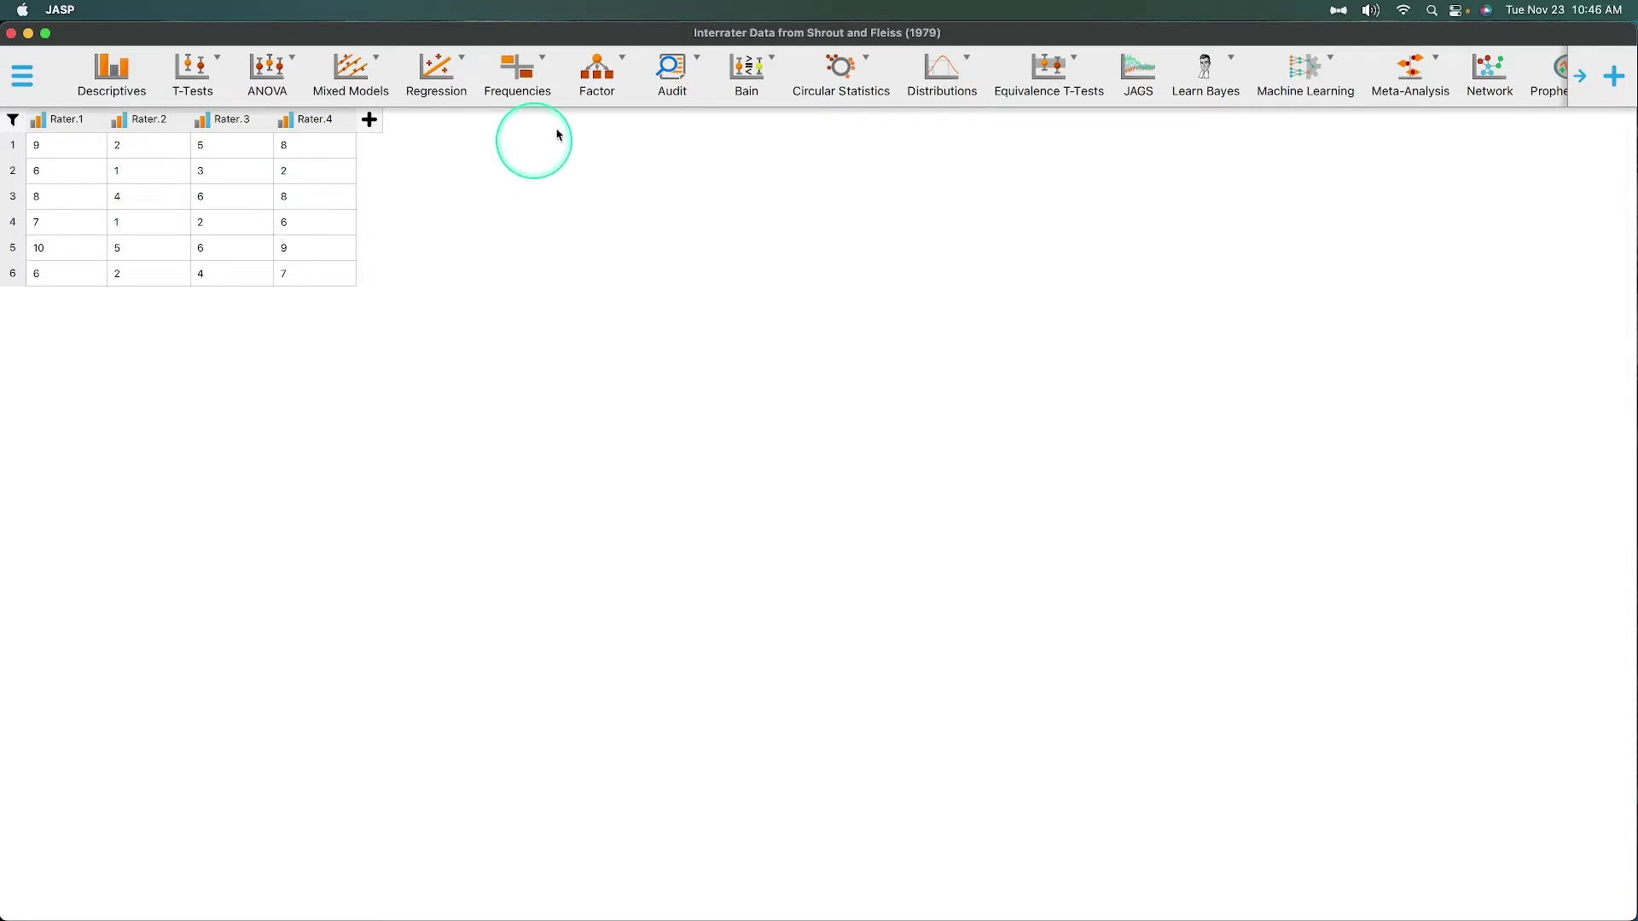
scroll(795, 110, right, 3)
scroll(795, 110, right, 5)
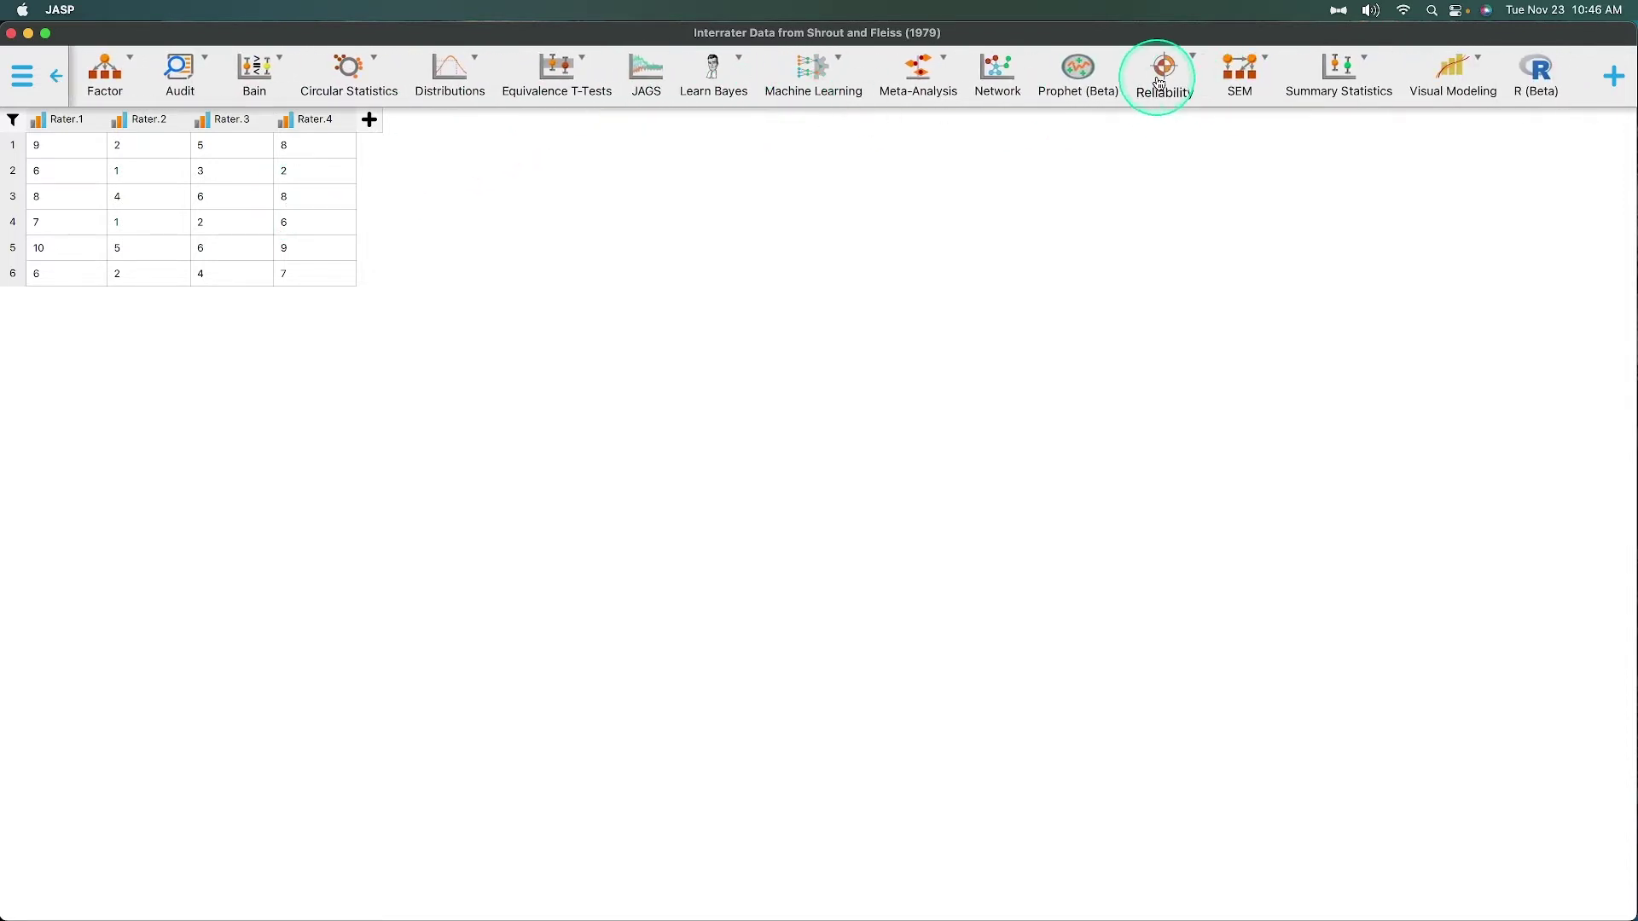
scroll(1160, 85, left, 2)
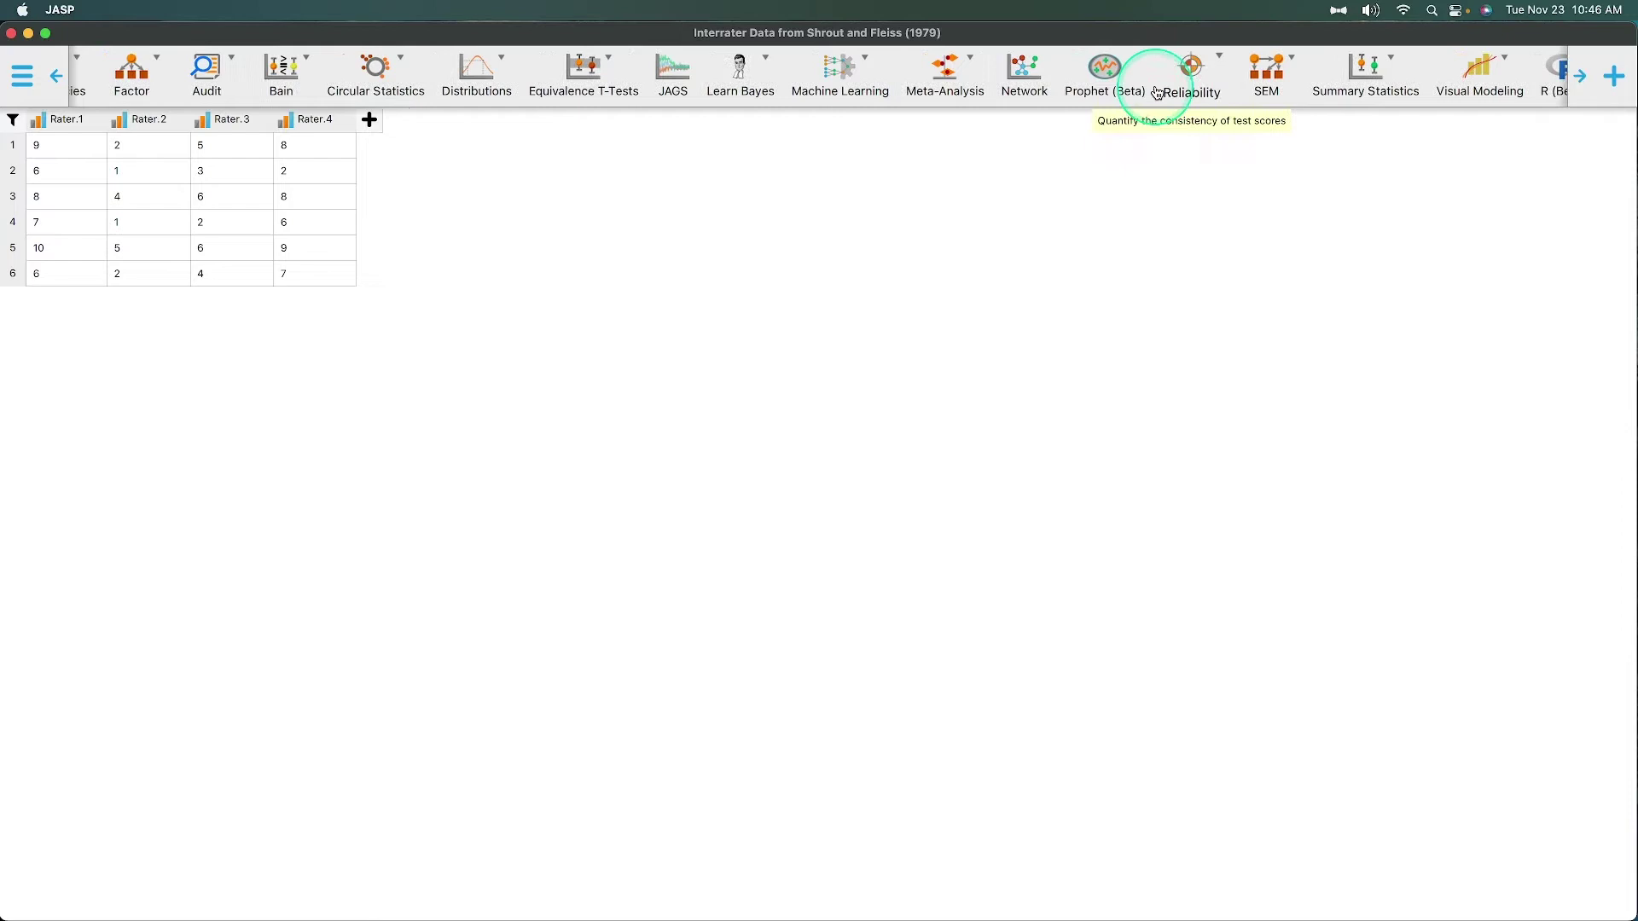
scroll(1157, 94, left, 6)
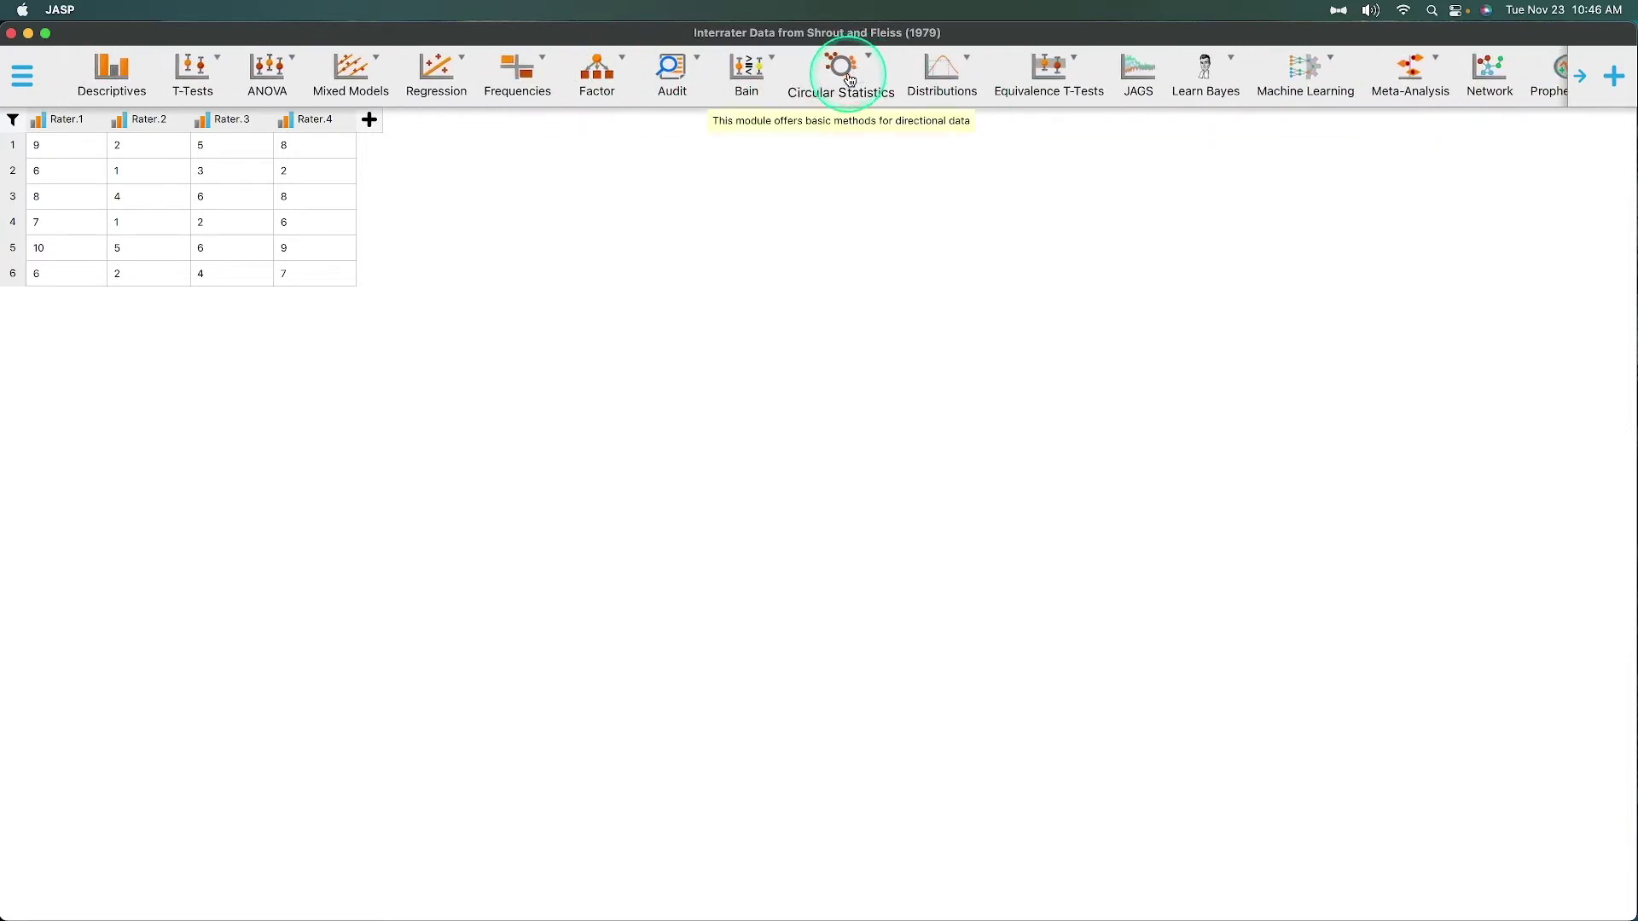
click(1612, 76)
scroll(1275, 85, right, 6)
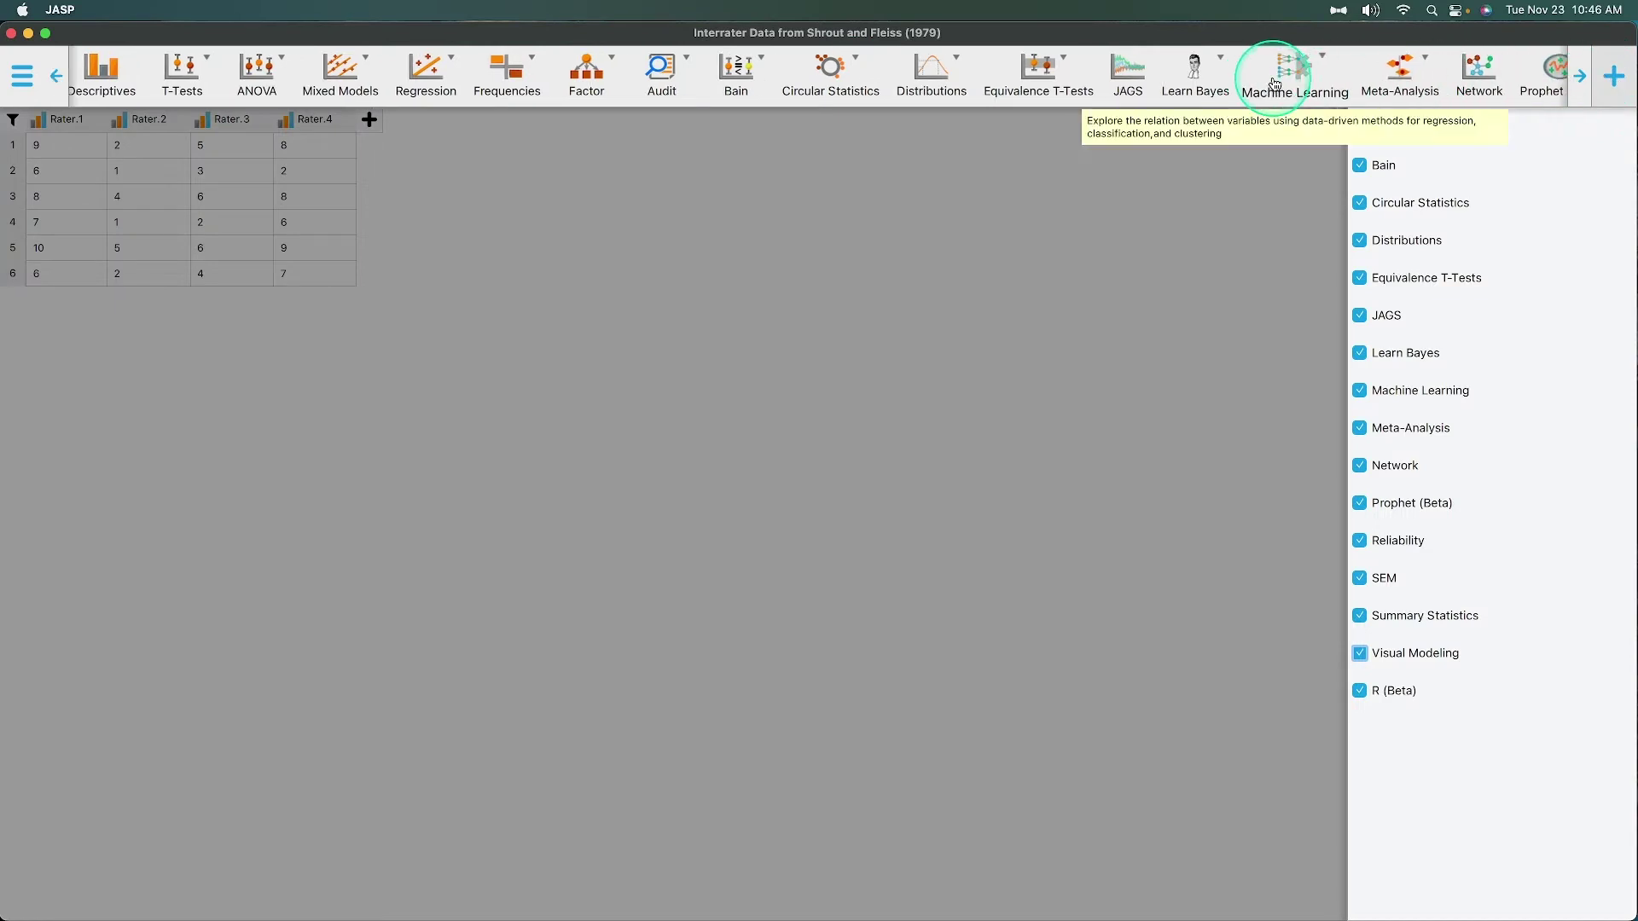
scroll(1274, 84, left, 6)
scroll(1275, 84, right, 6)
scroll(1274, 84, left, 5)
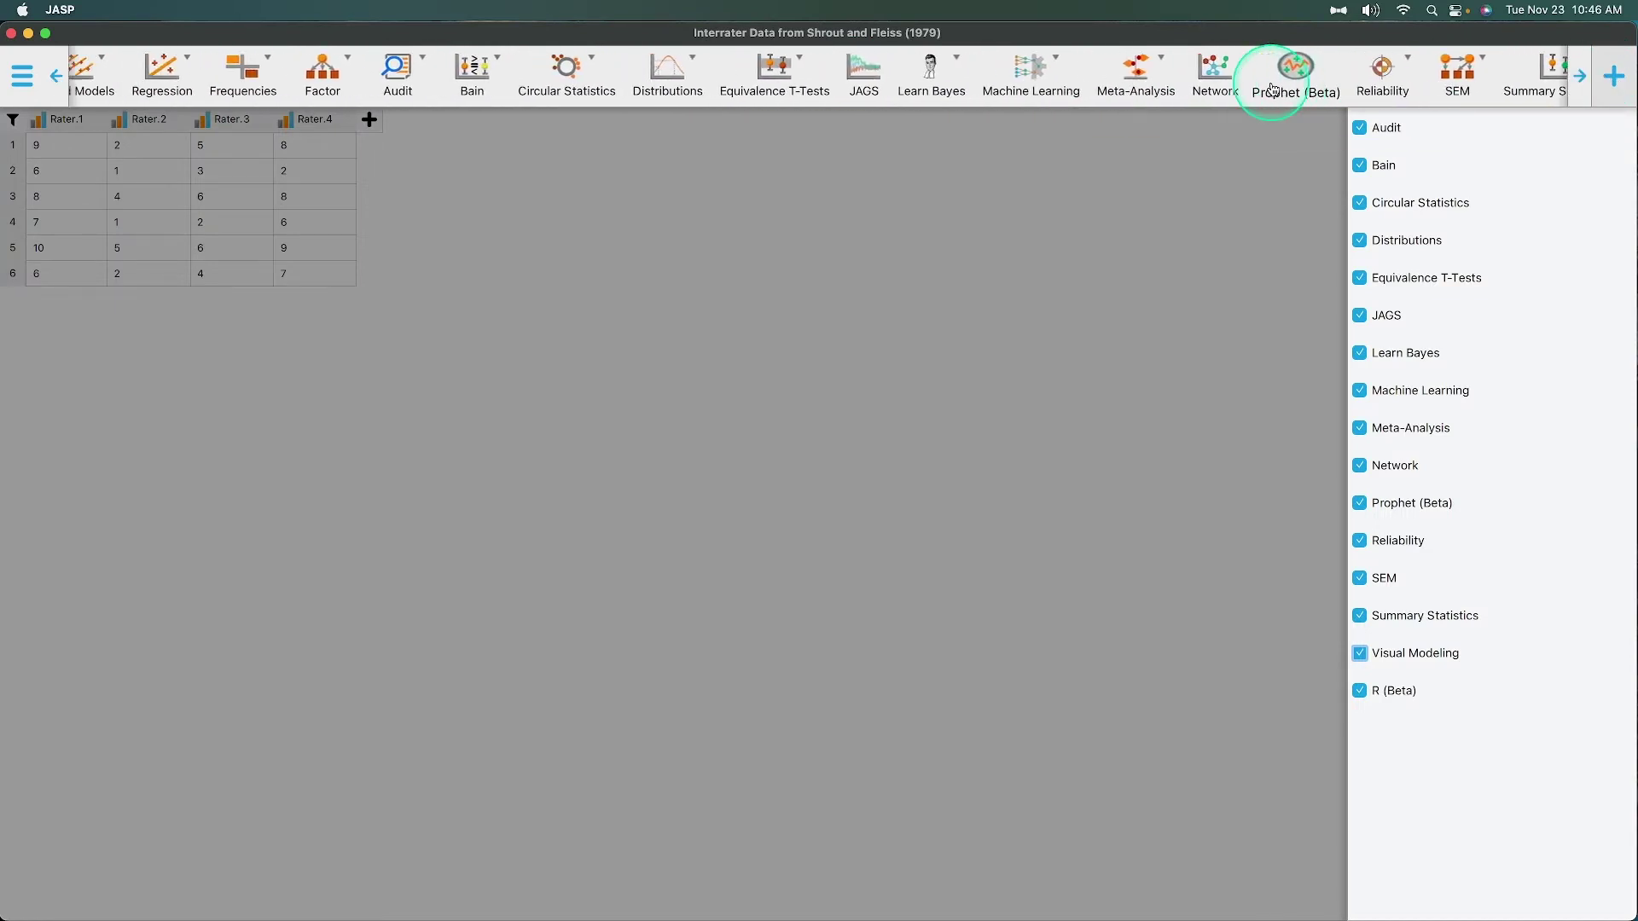
scroll(1272, 86, left, 1)
scroll(1272, 86, right, 5)
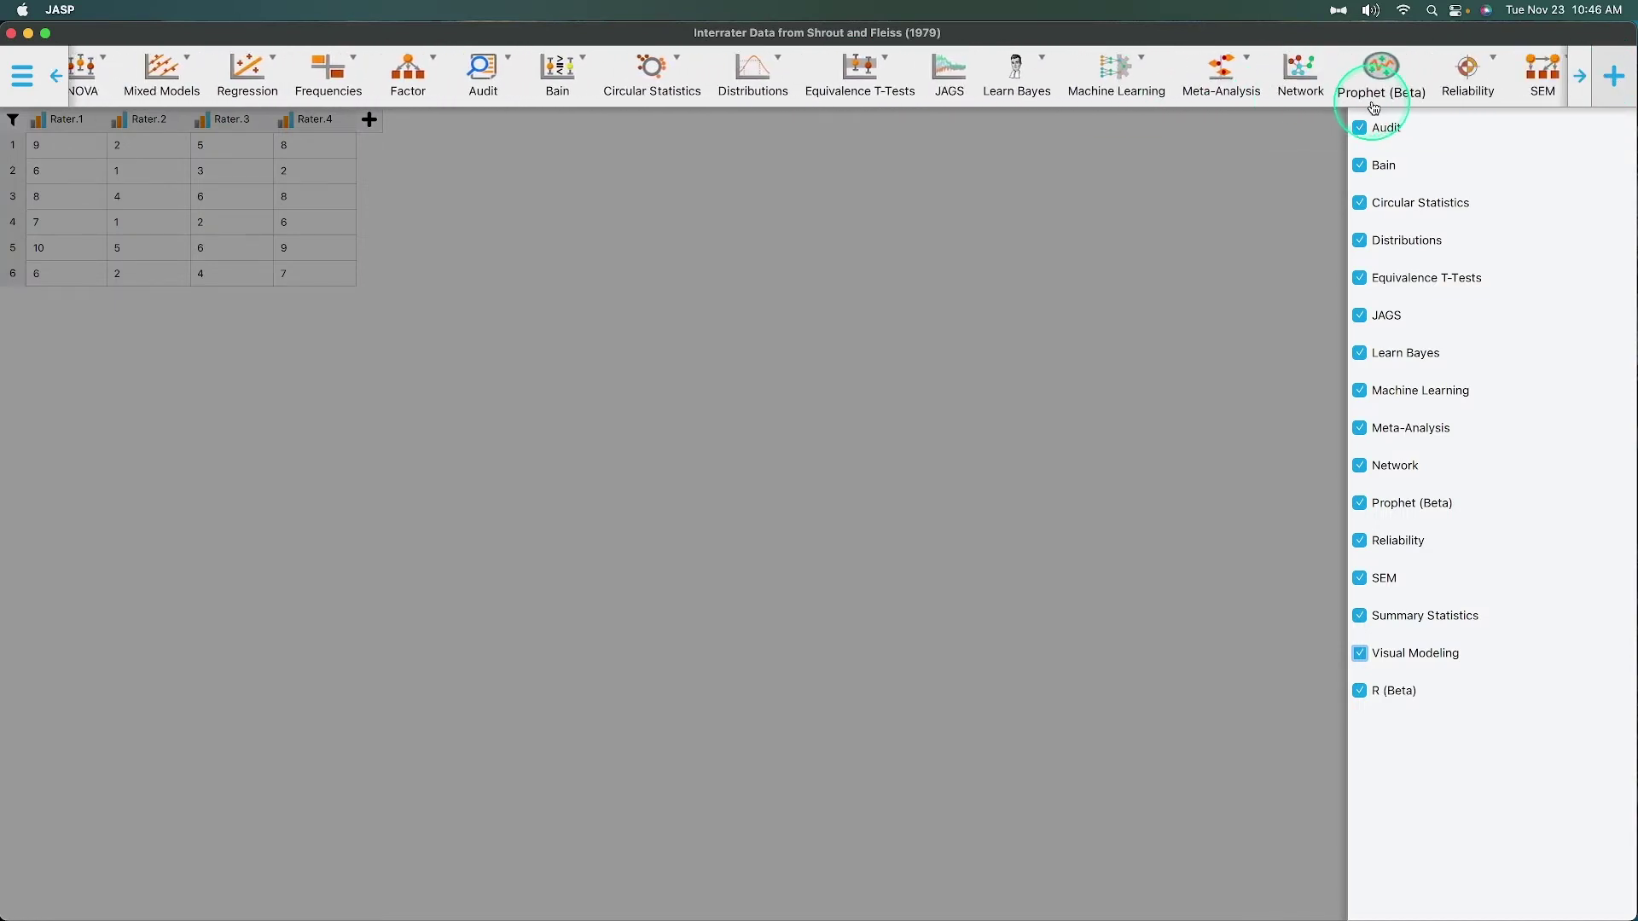
scroll(1488, 87, right, 1)
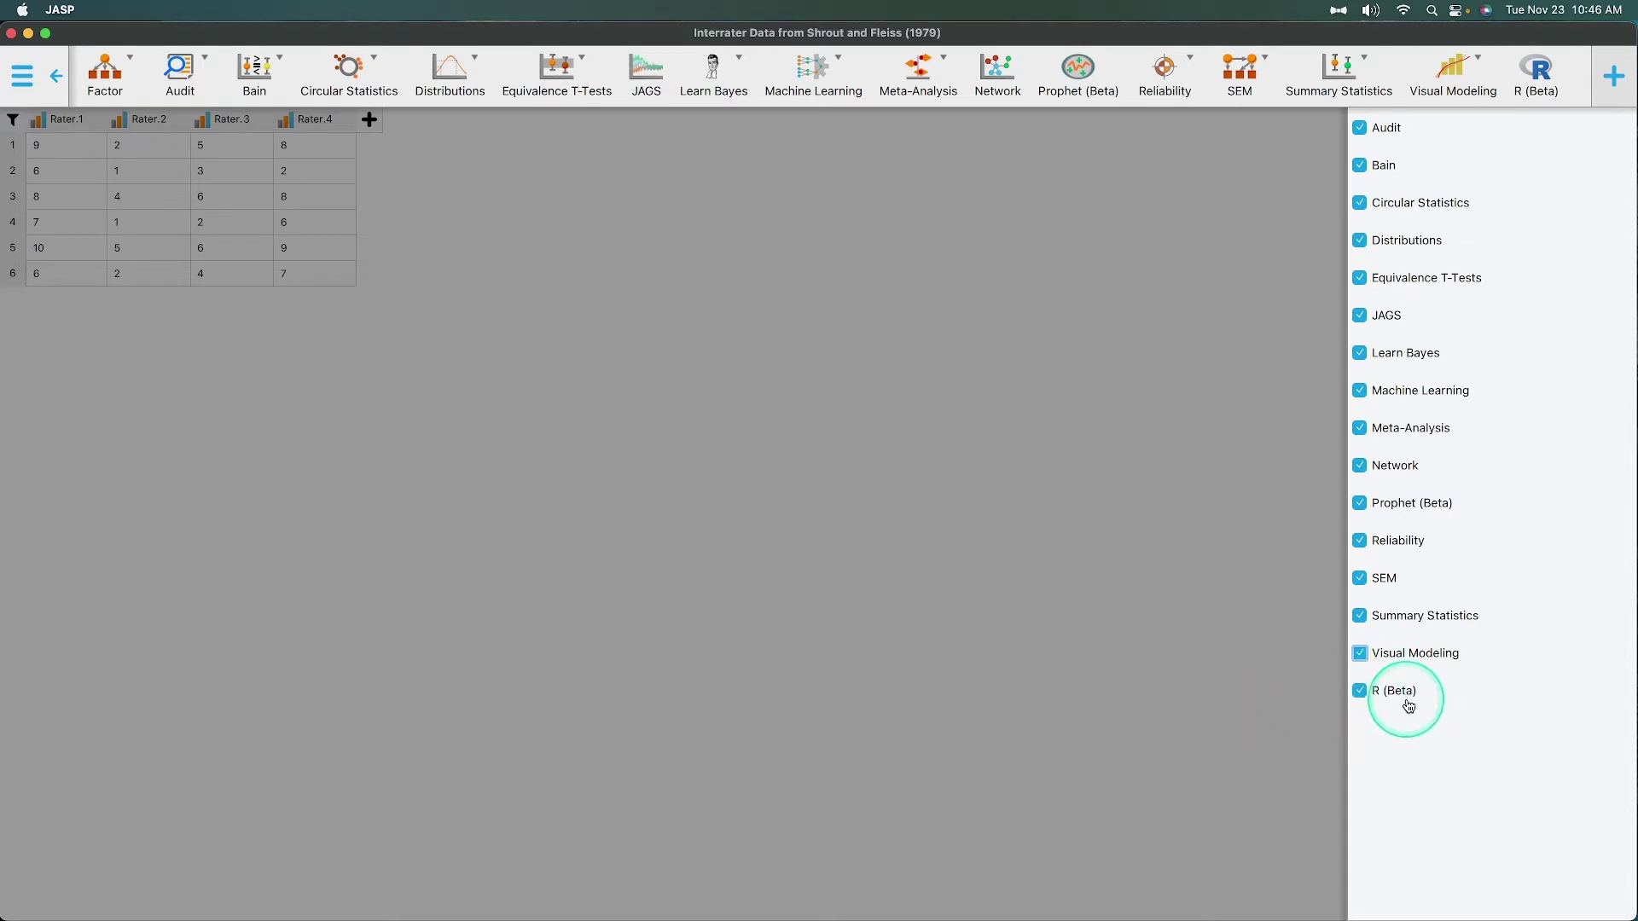
scroll(1389, 65, left, 6)
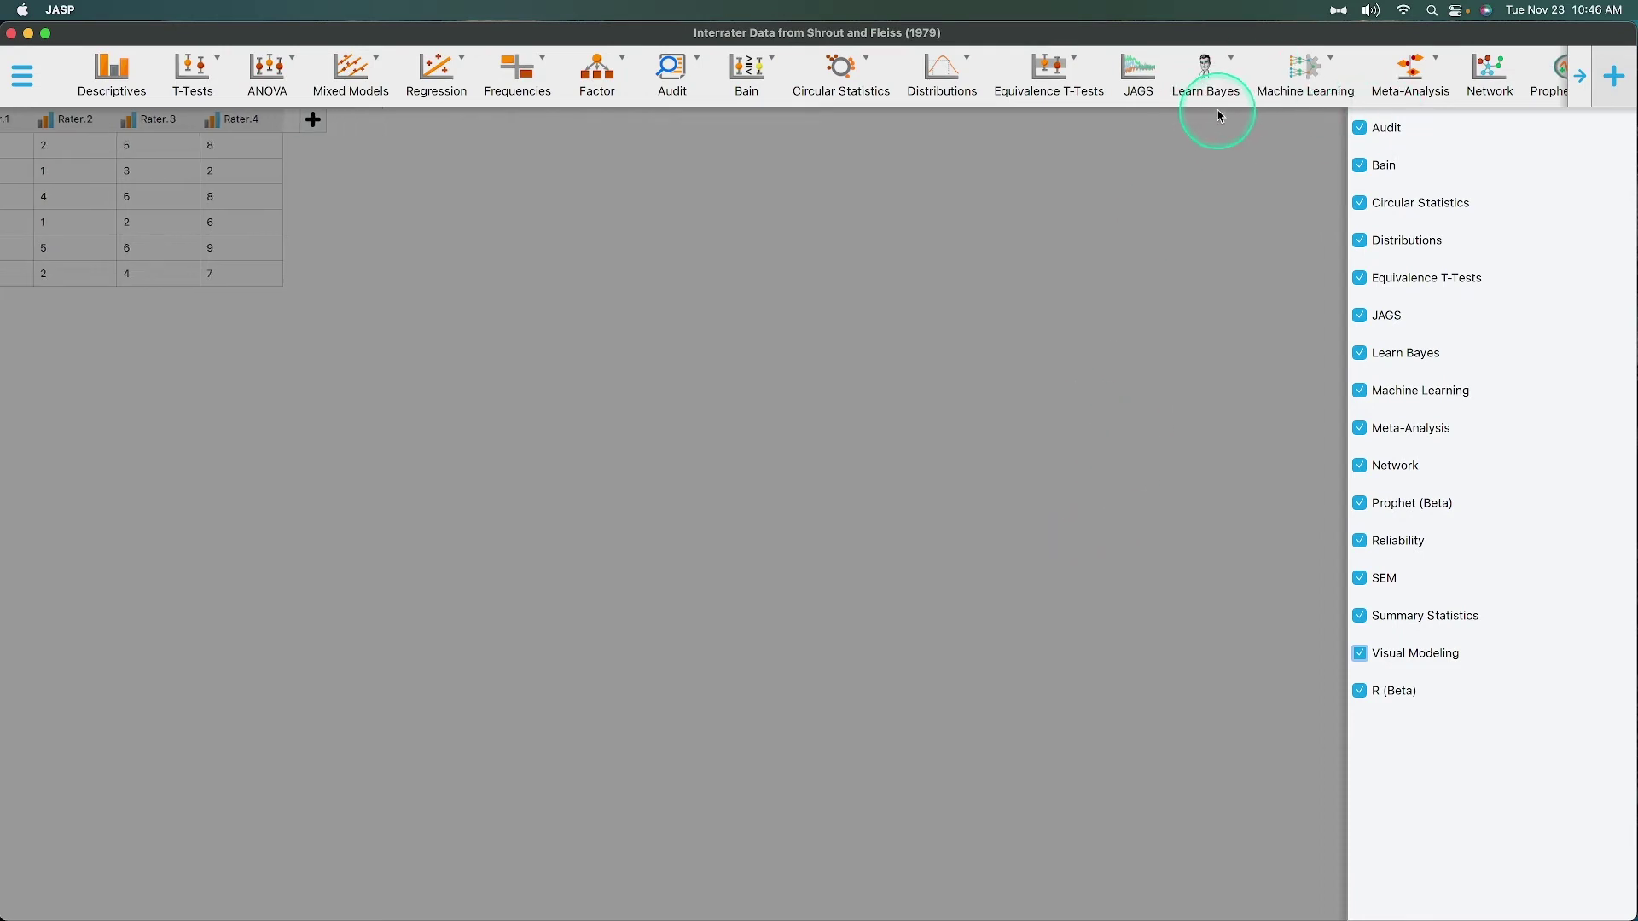
scroll(1237, 98, right, 5)
scroll(1250, 89, right, 2)
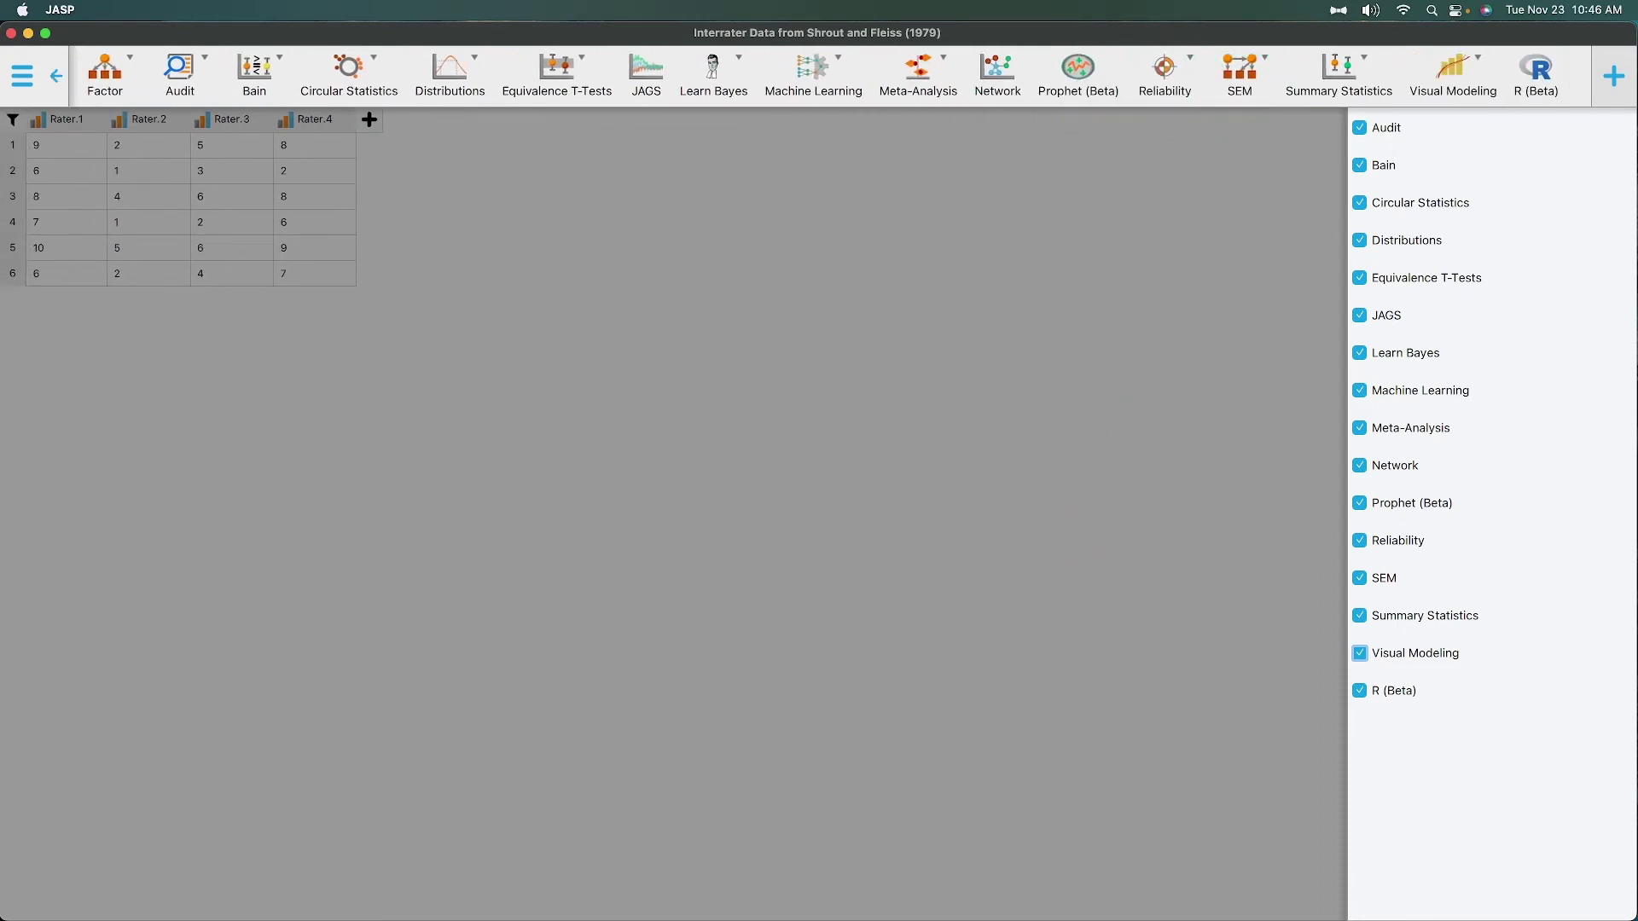
- Close the module checklist and show the Reliability dropdown listing Intraclass Correlation
click(1618, 81)
click(1166, 73)
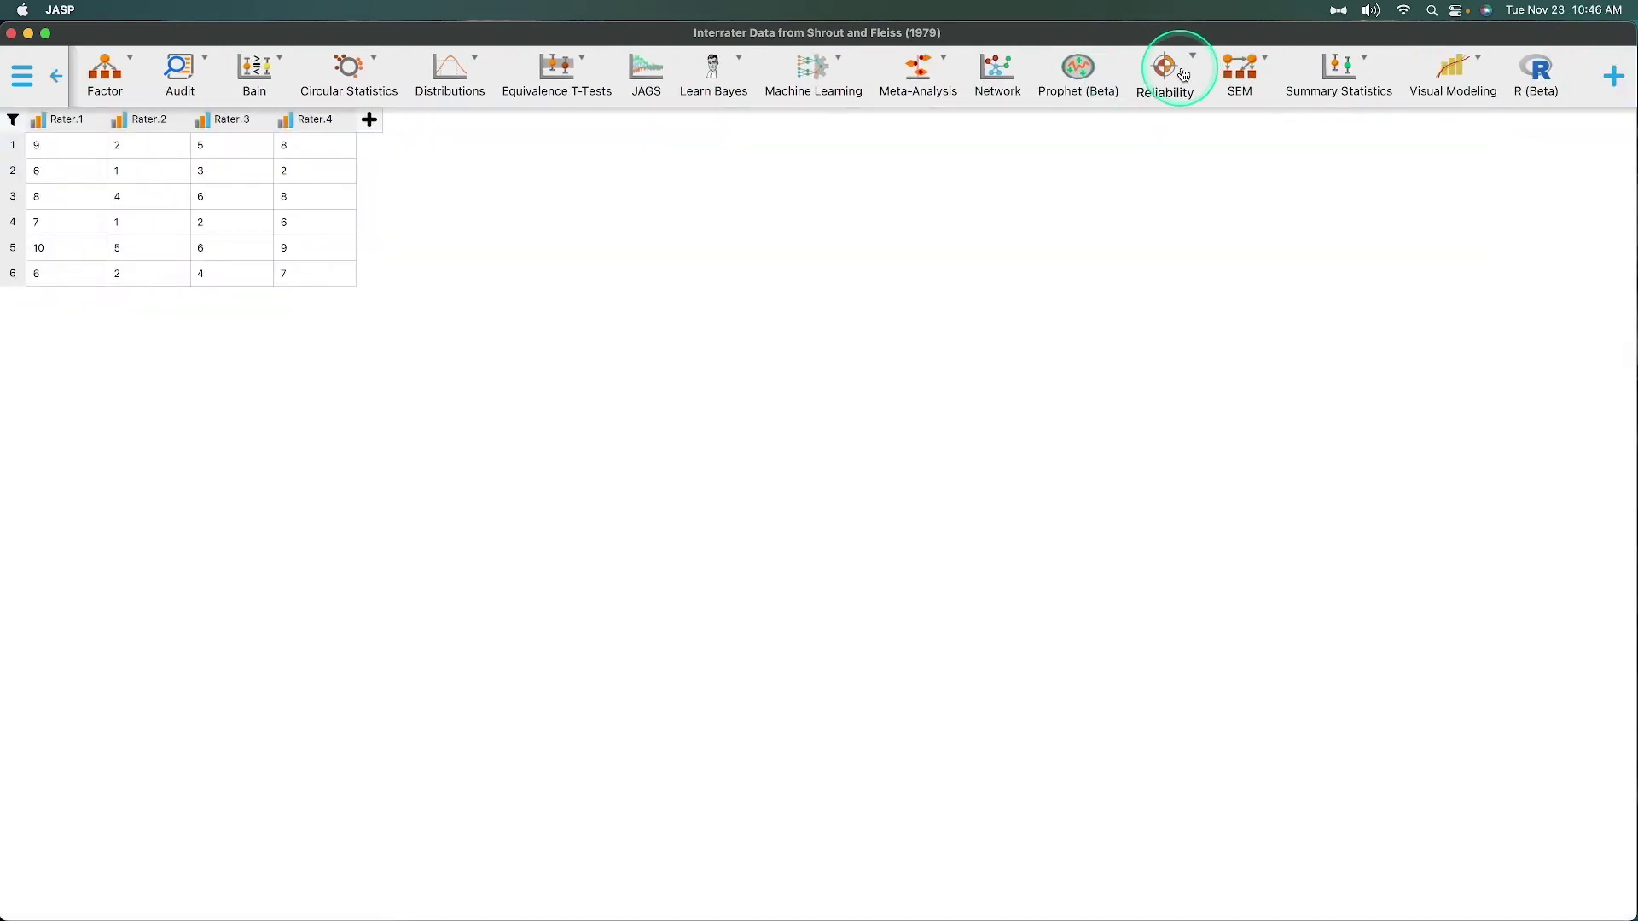
click(1613, 79)
click(1613, 76)
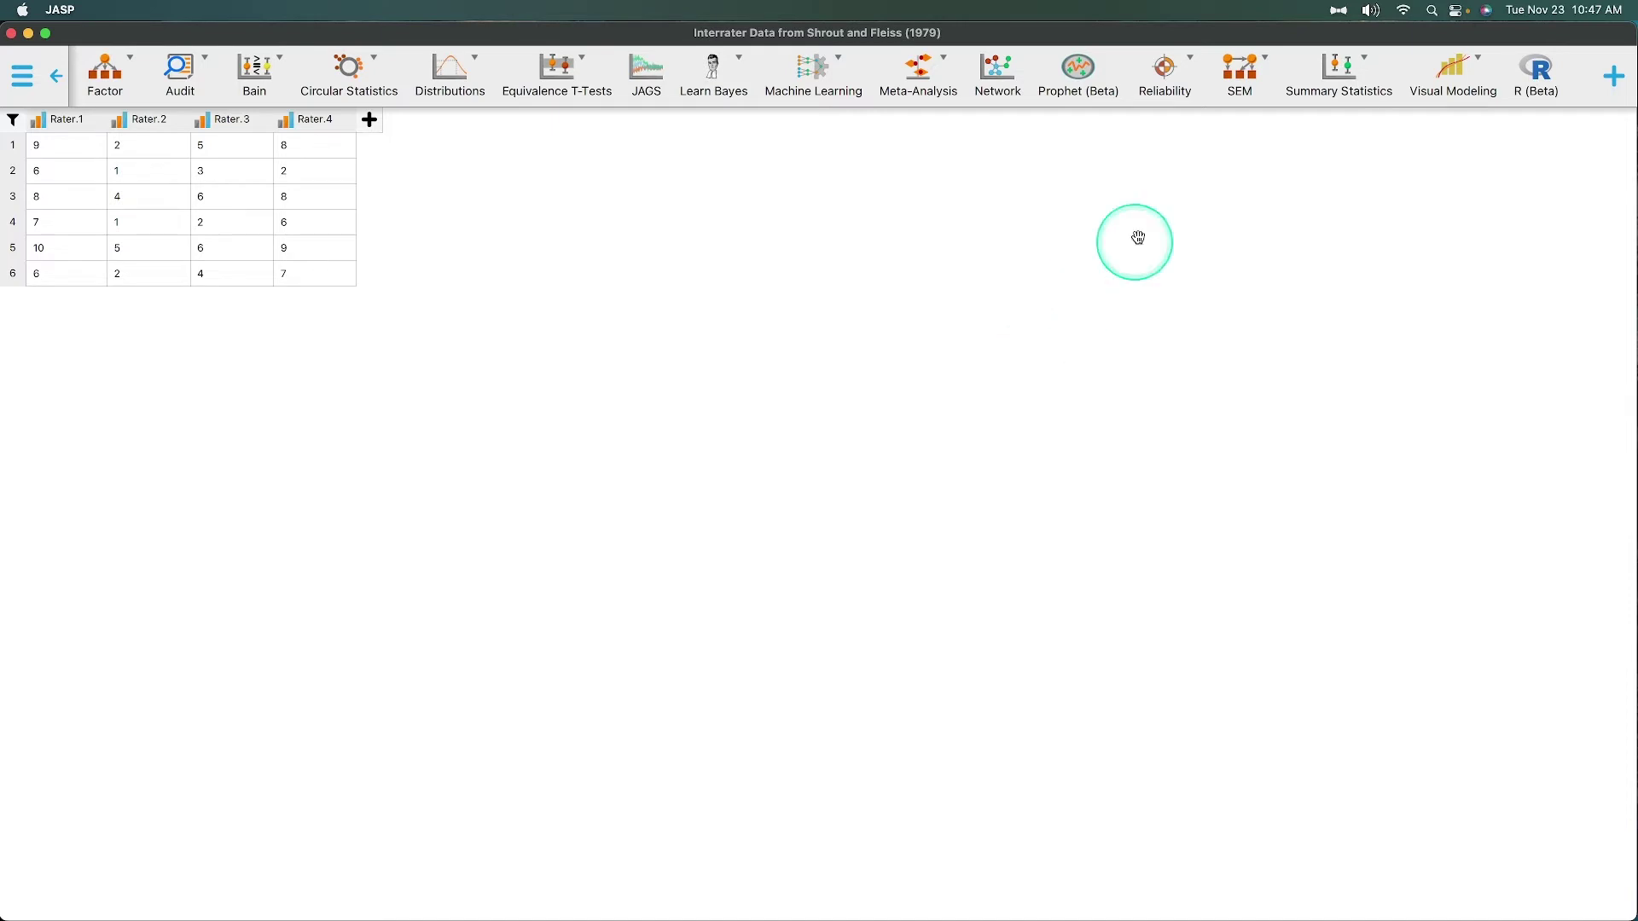
click(1169, 88)
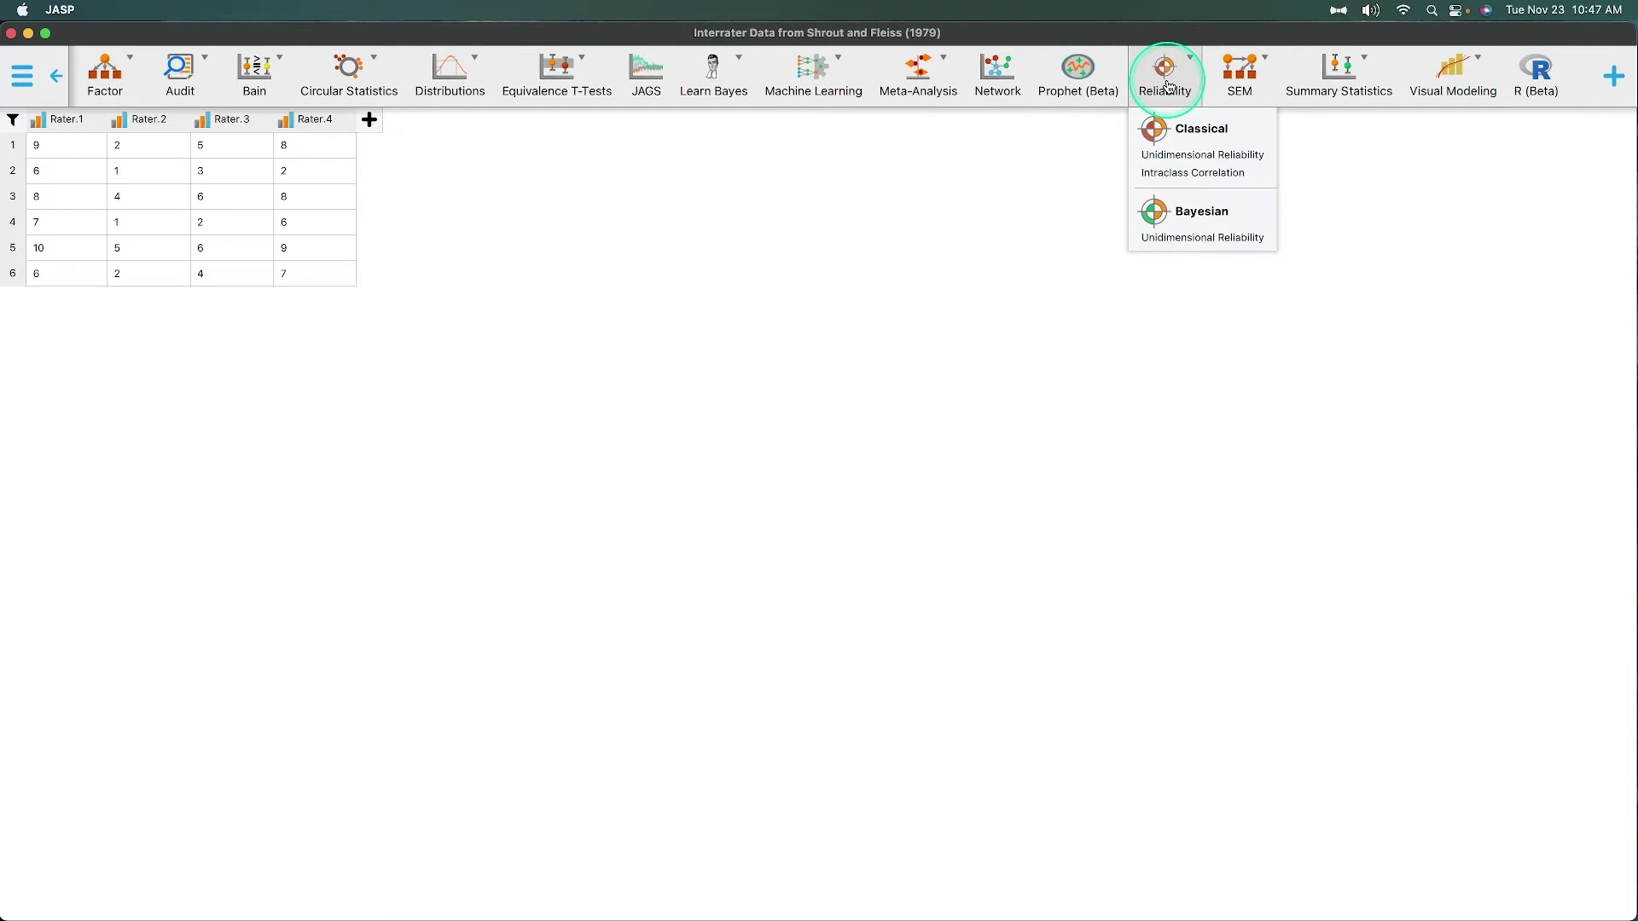
- Run Intraclass Correlation on Rater.1–Rater.4, assuming a different random rater per subject
click(1215, 175)
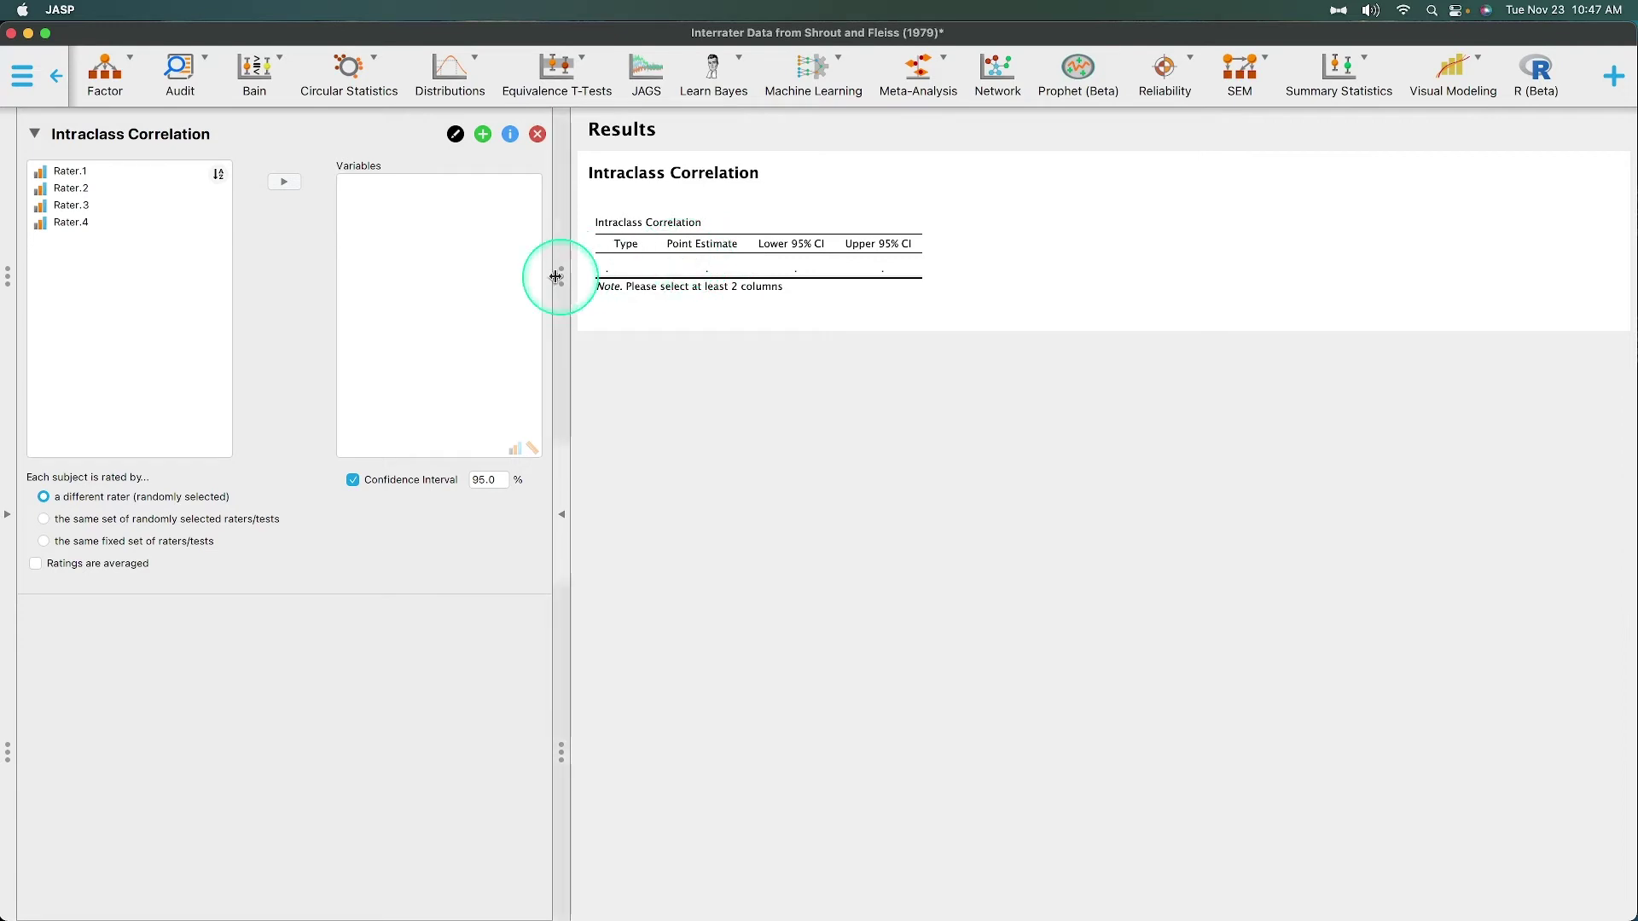
click(84, 174)
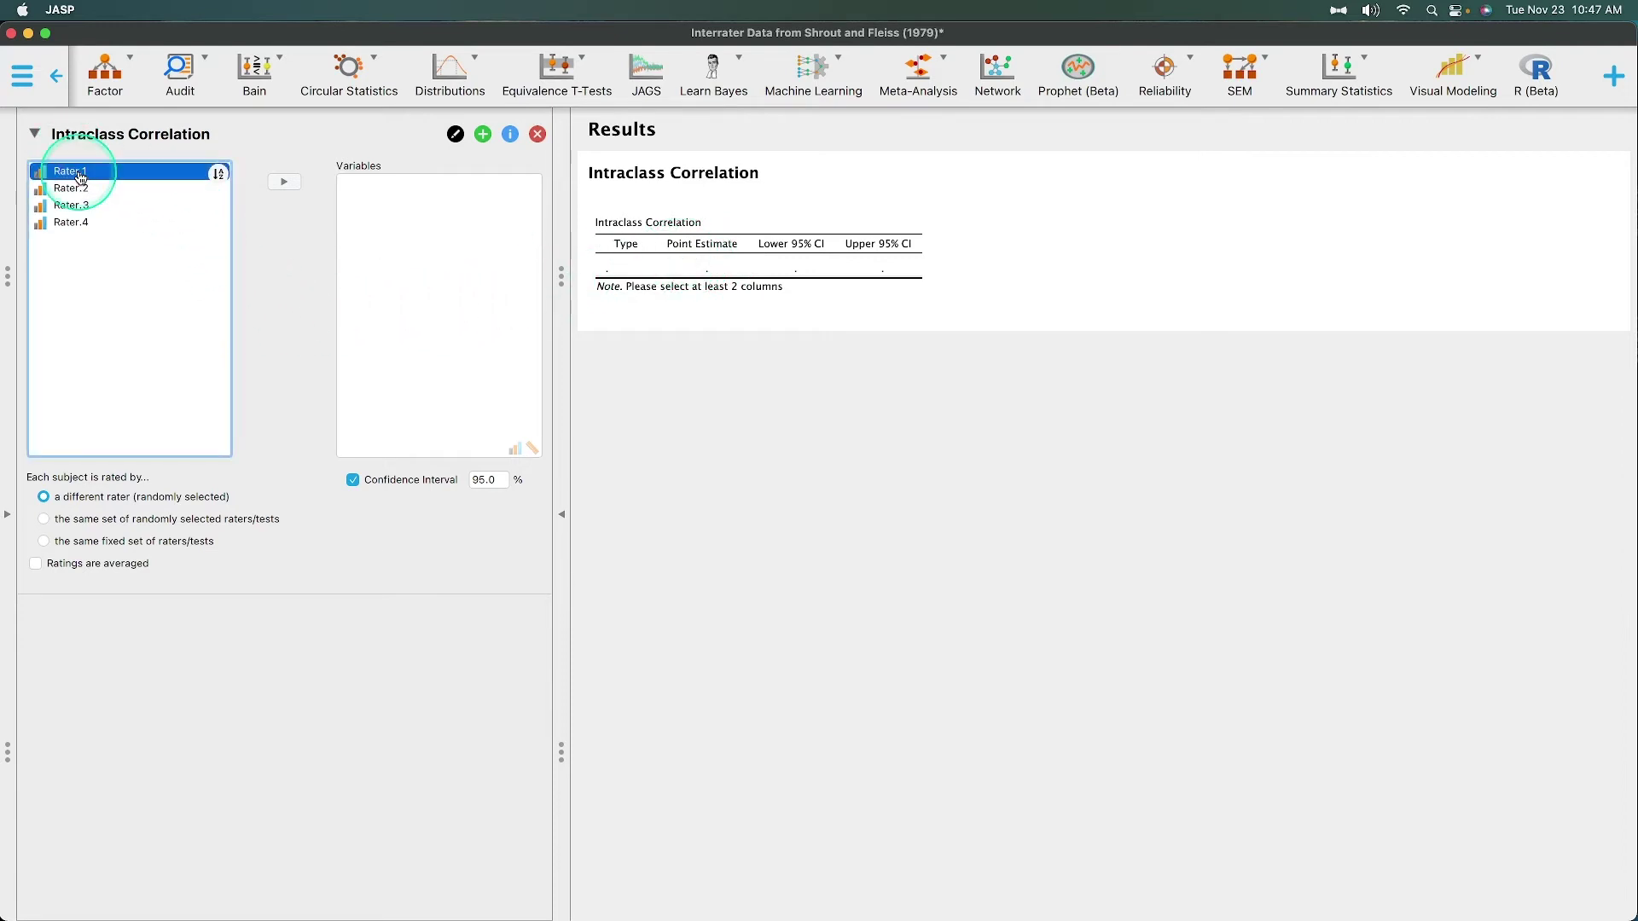
shift+click(80, 222)
click(283, 182)
click(396, 329)
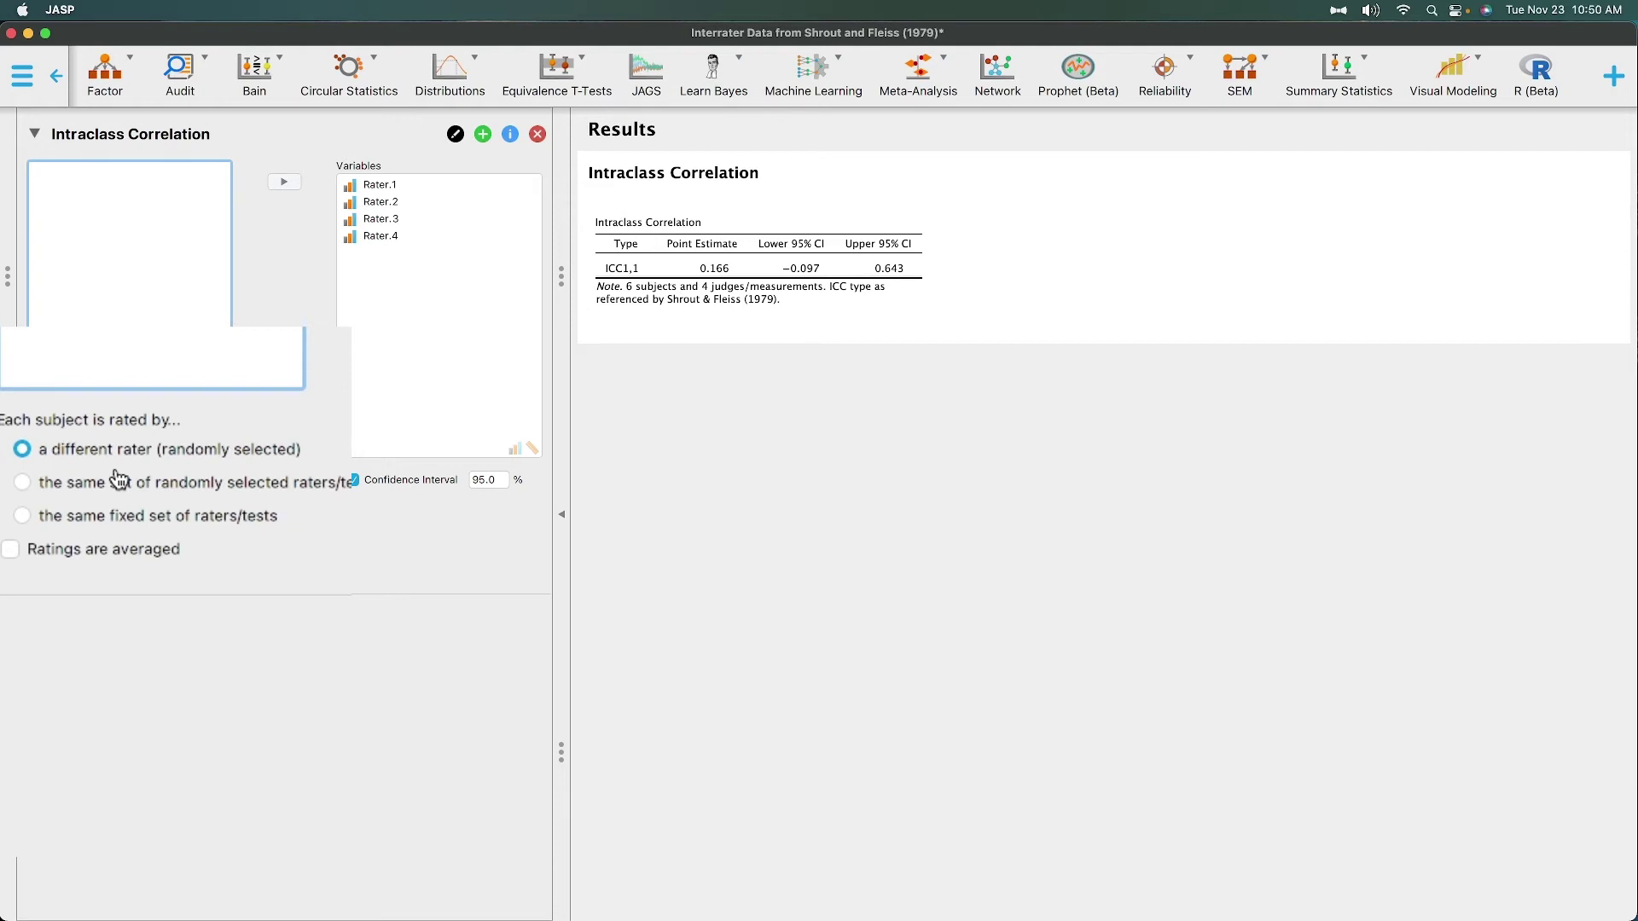
click(294, 484)
- Rate subjects by 'the same fixed set of raters/tests', giving ICC3,1 = 0.715
click(34, 516)
click(388, 707)
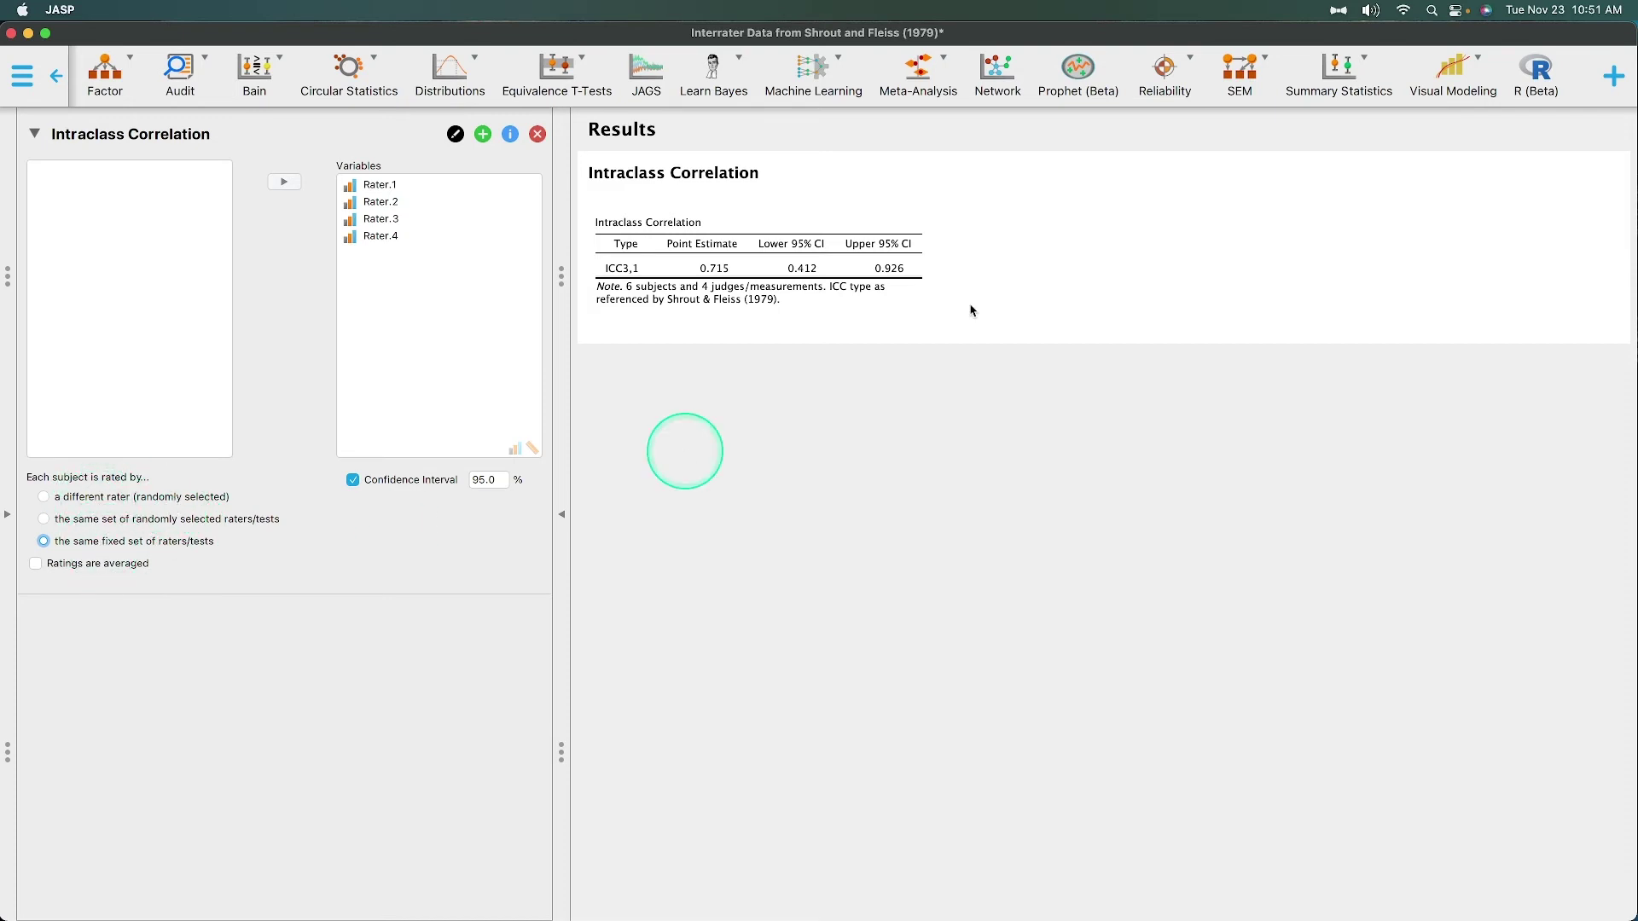
click(159, 502)
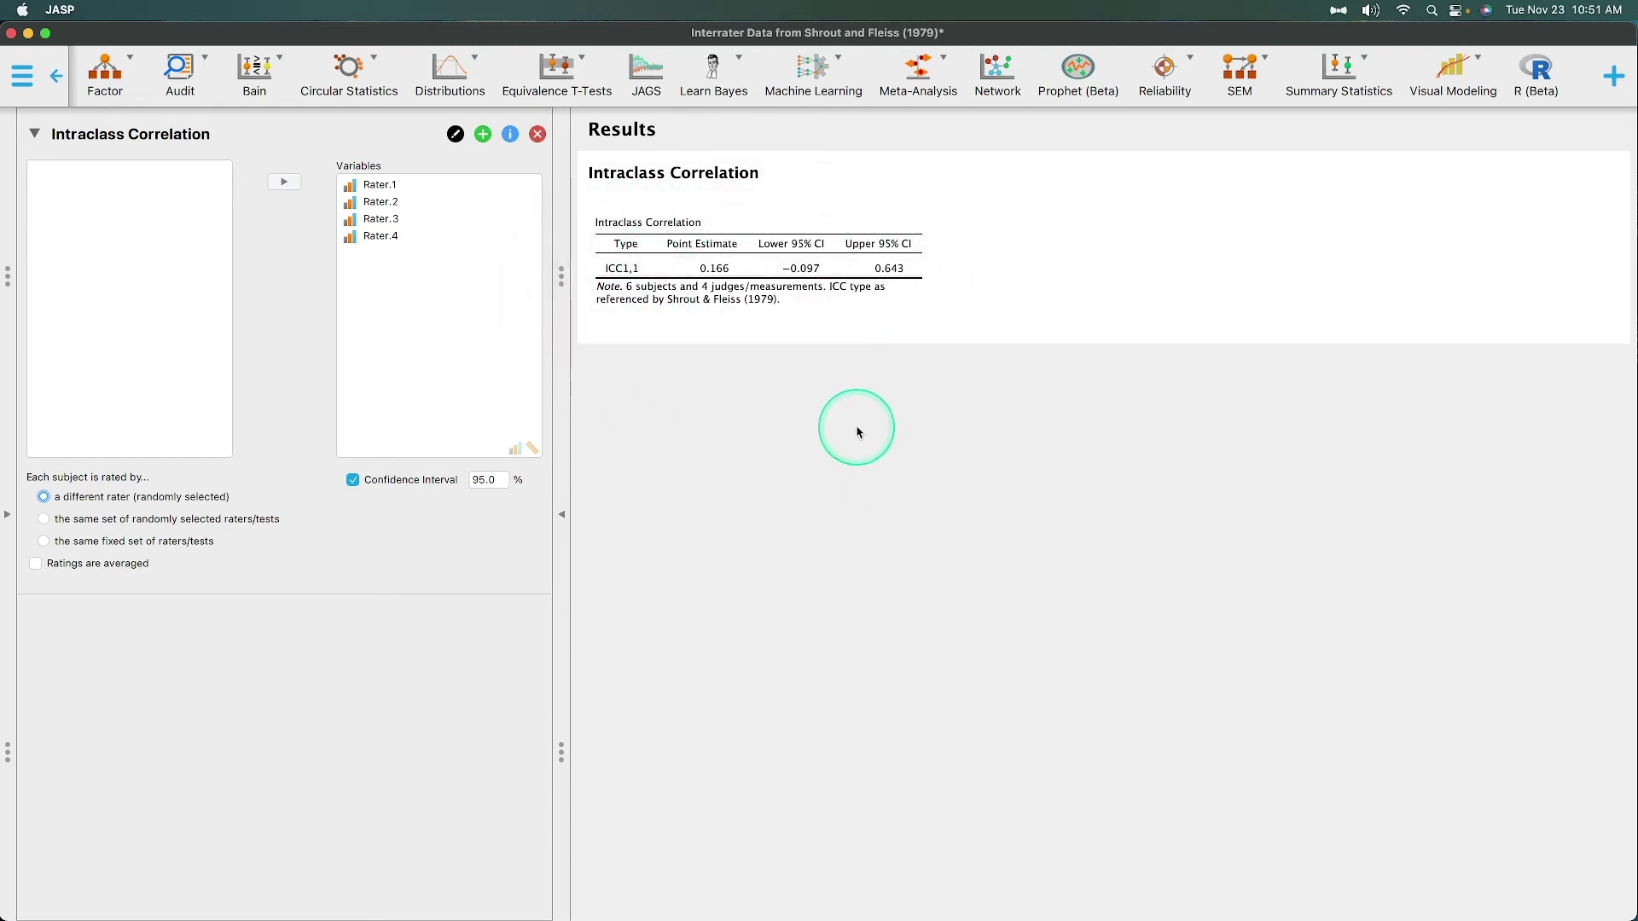
click(132, 542)
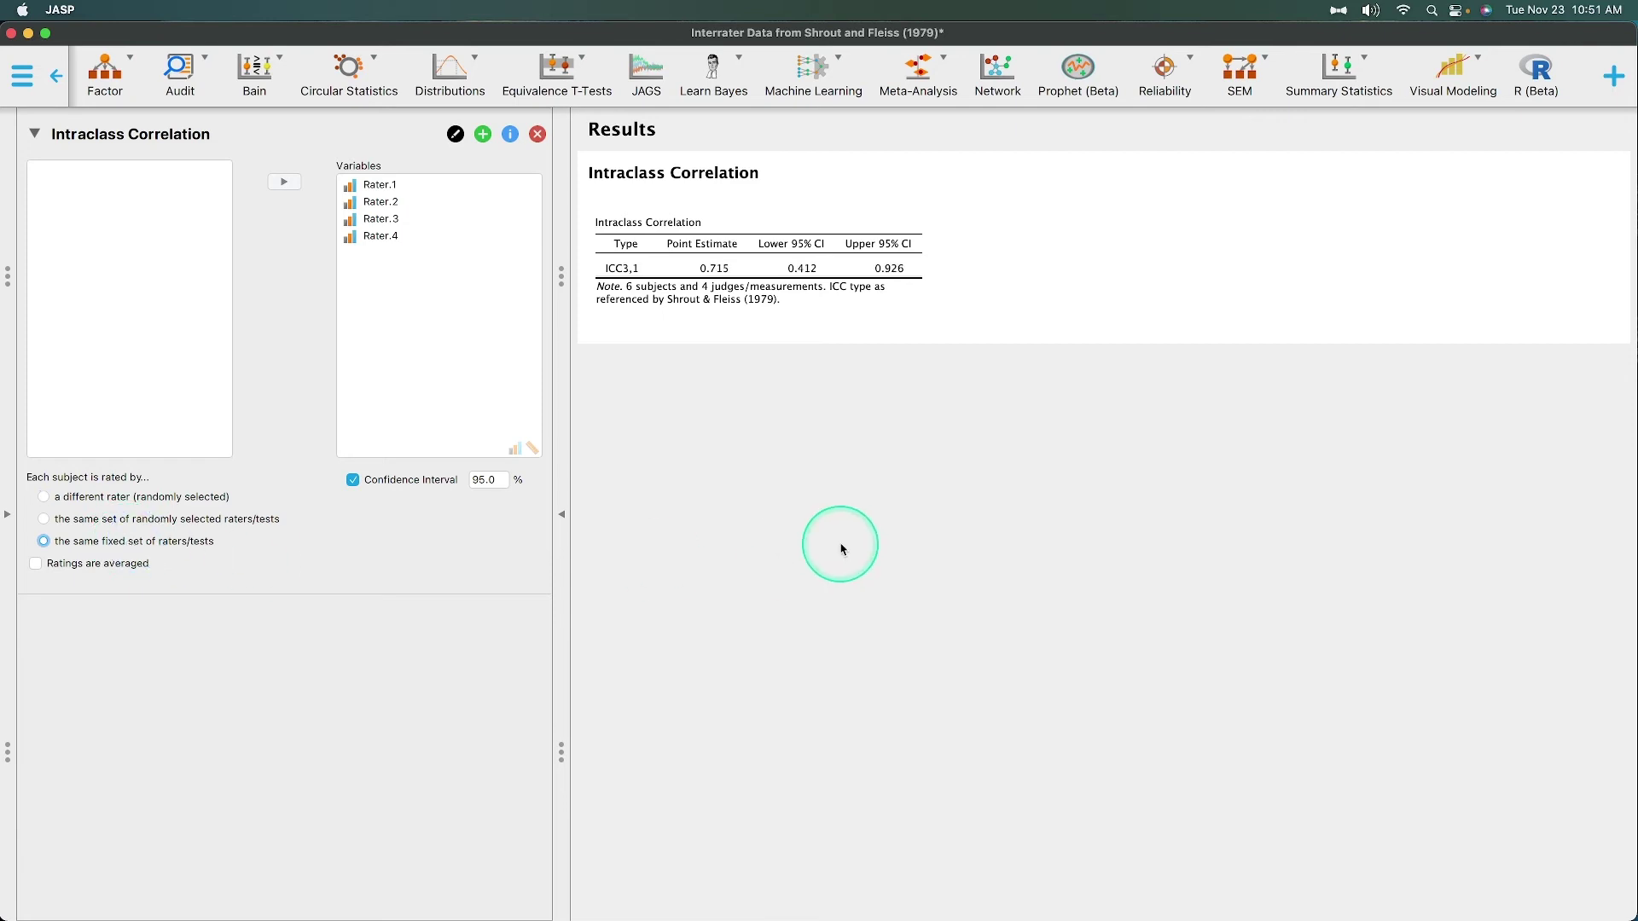
click(104, 569)
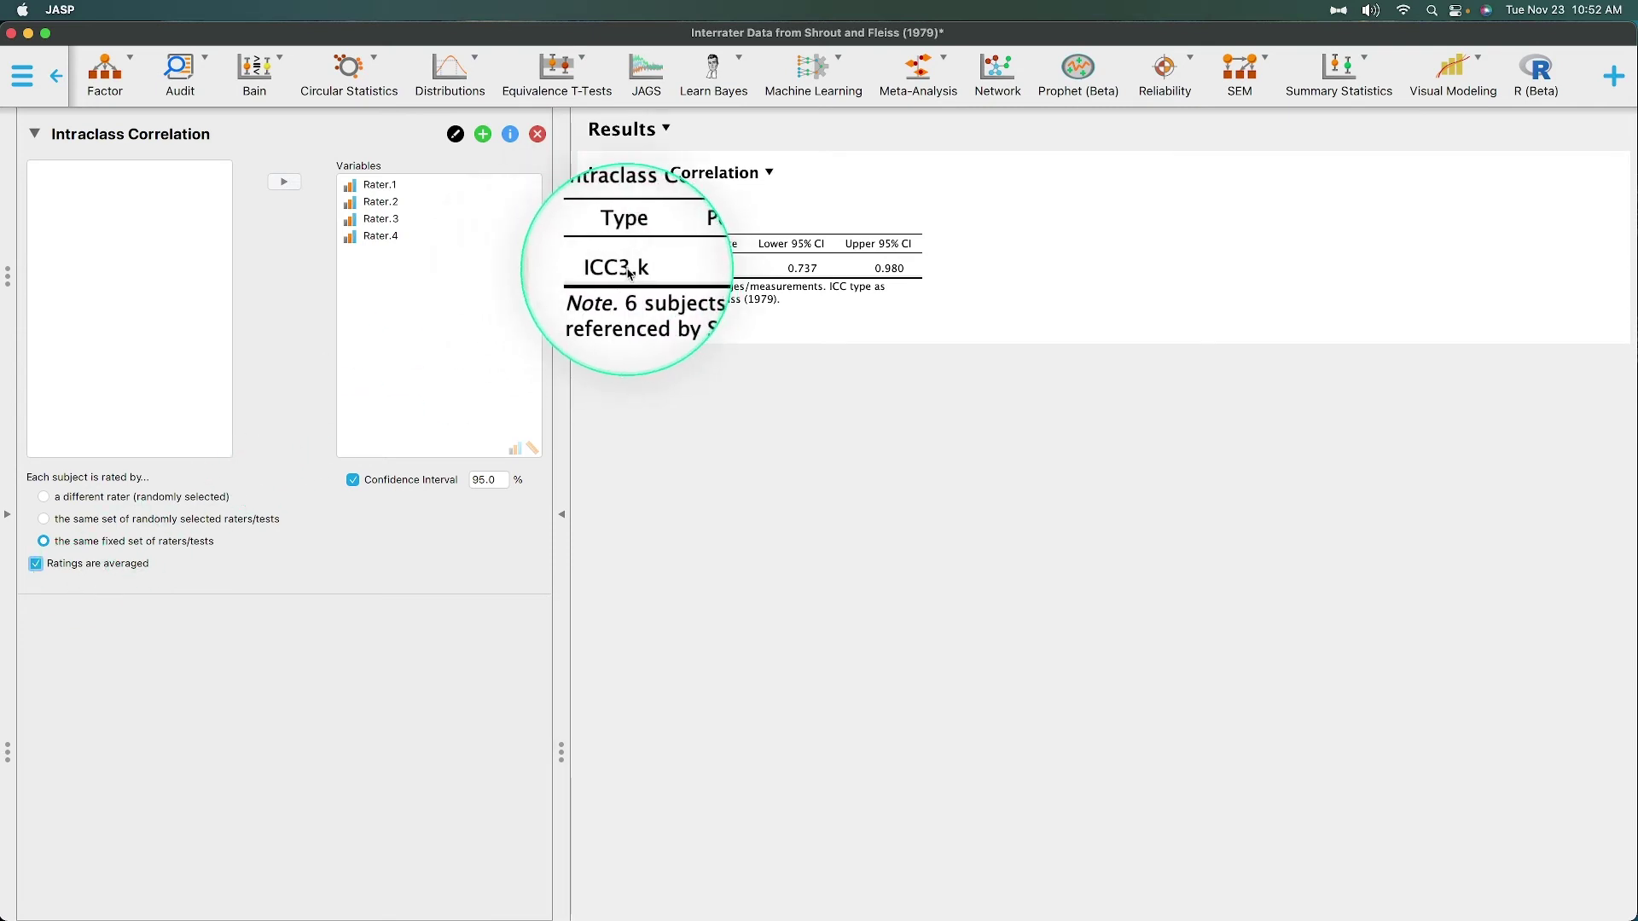
click(36, 564)
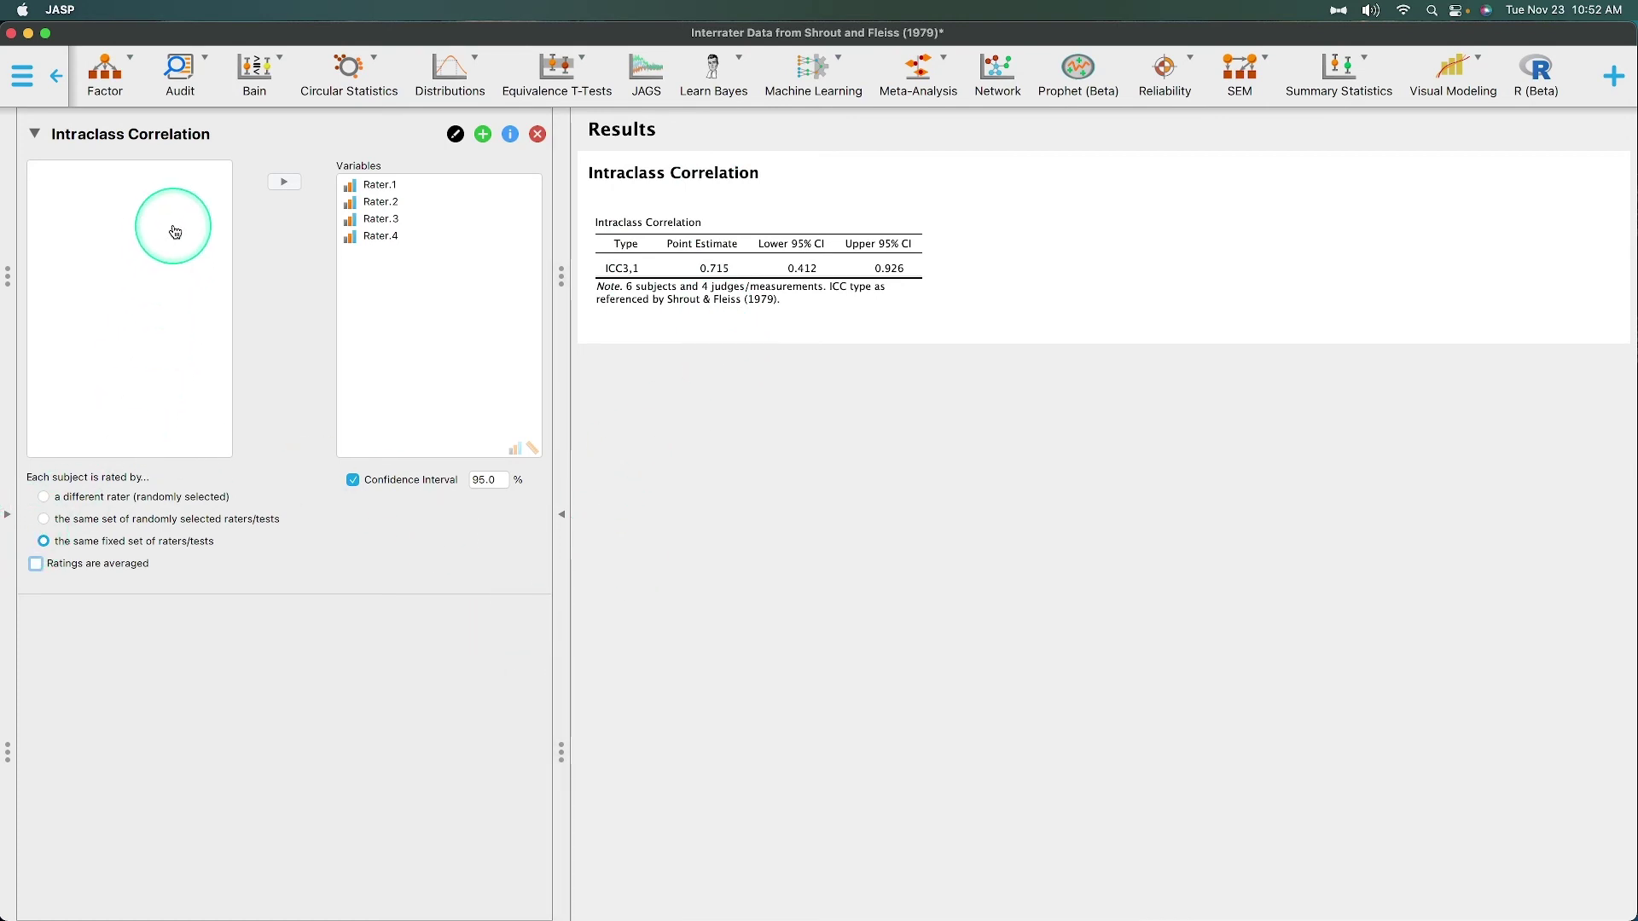
click(26, 86)
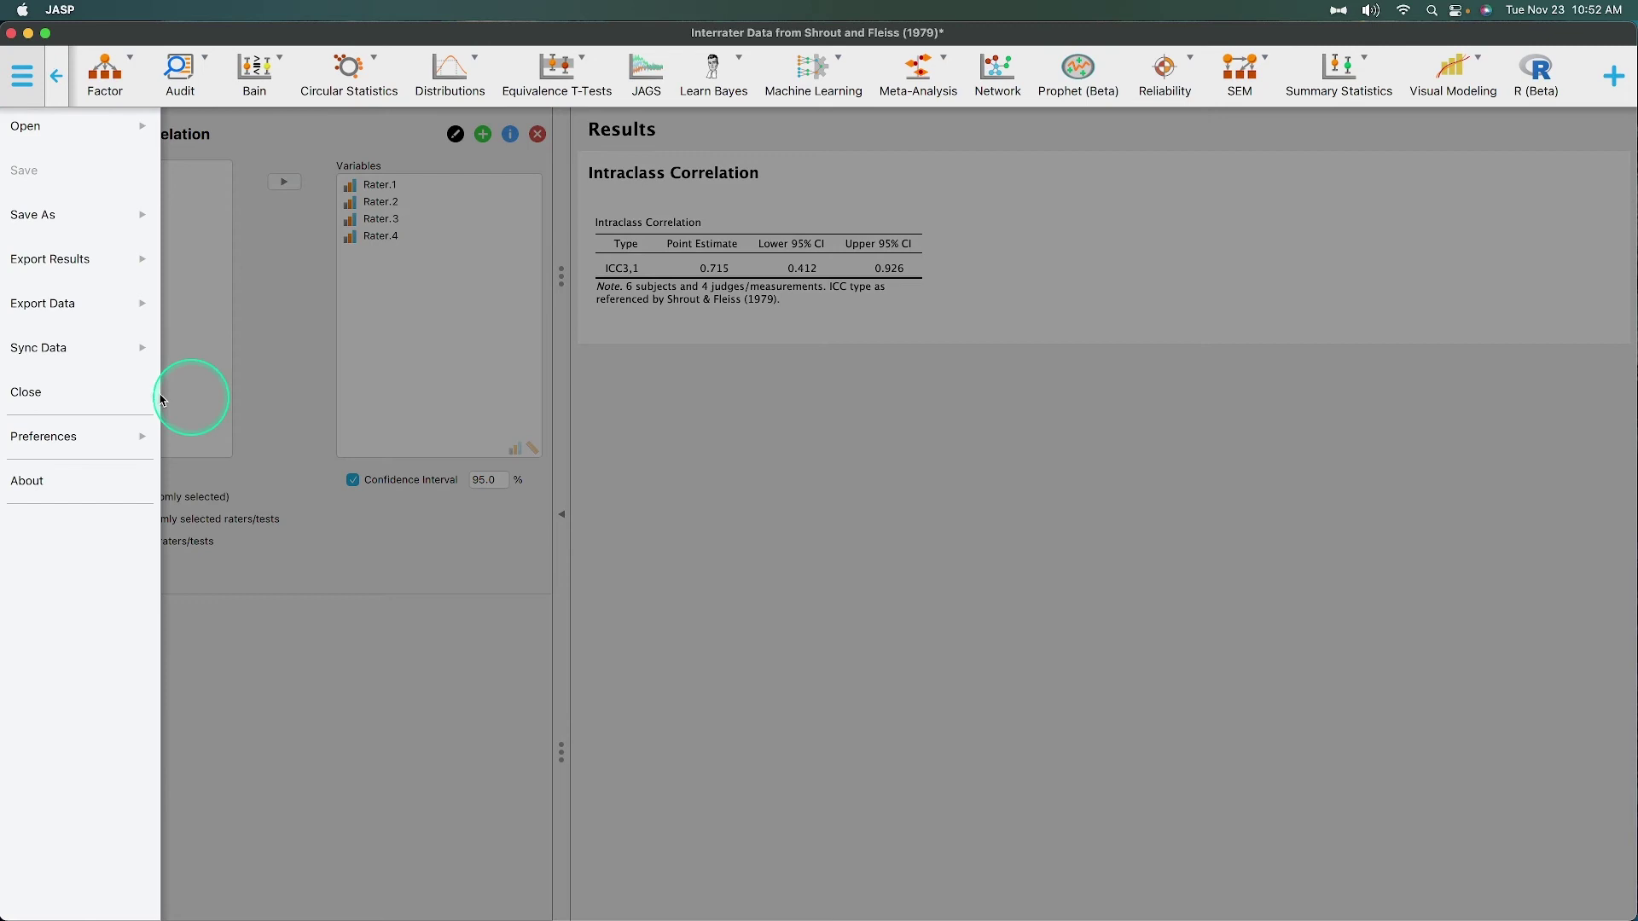
click(101, 129)
click(226, 290)
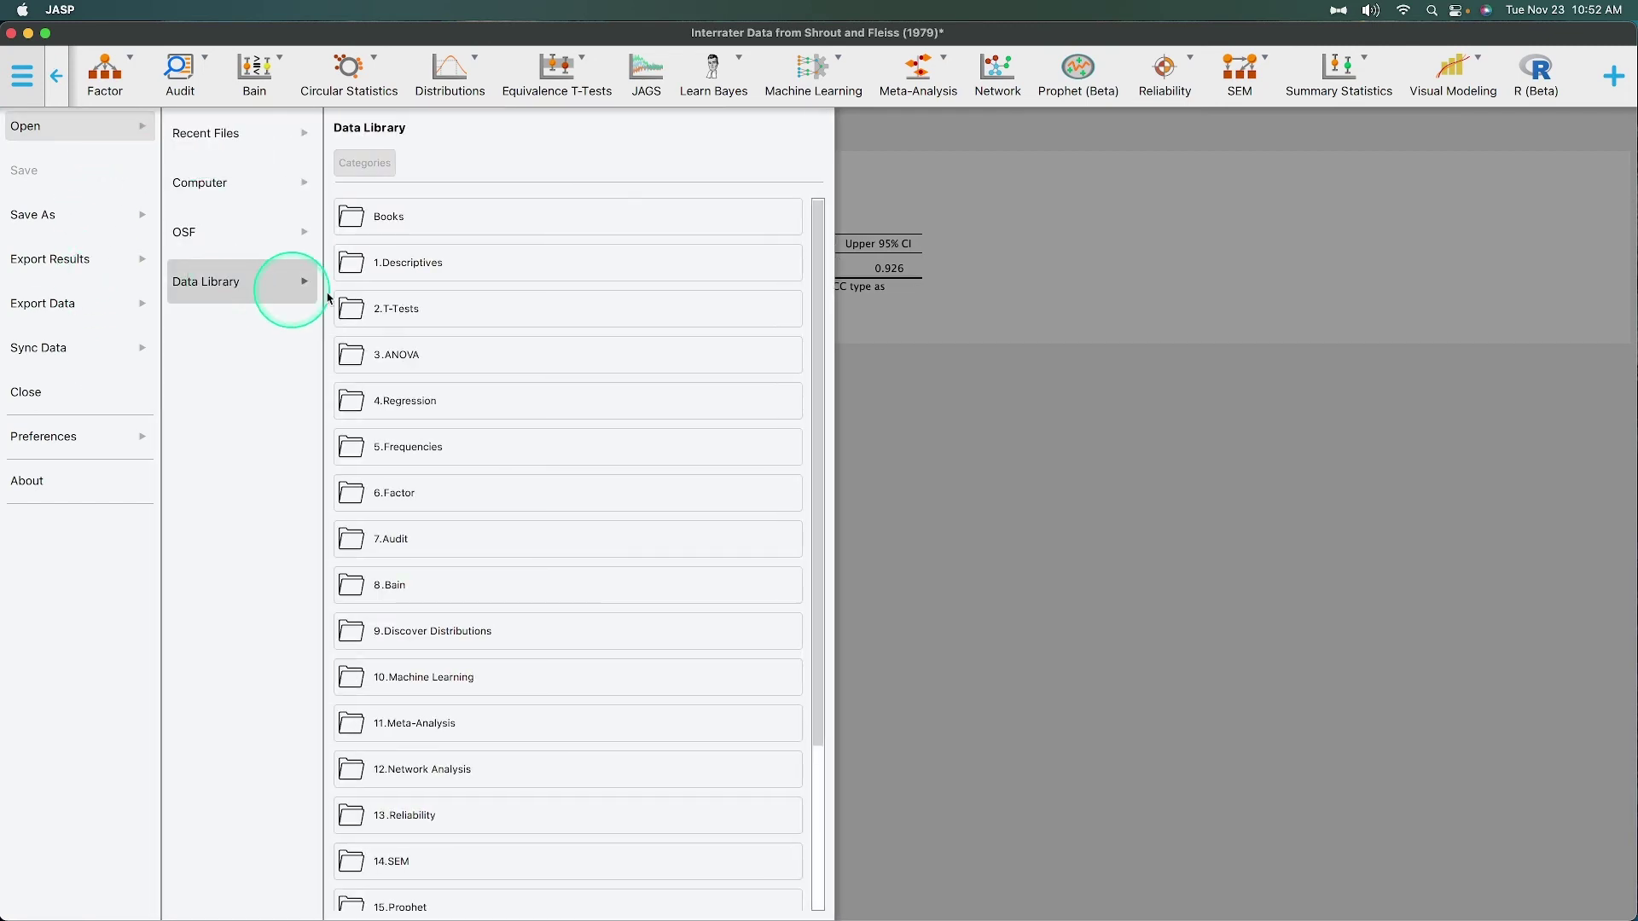
click(468, 794)
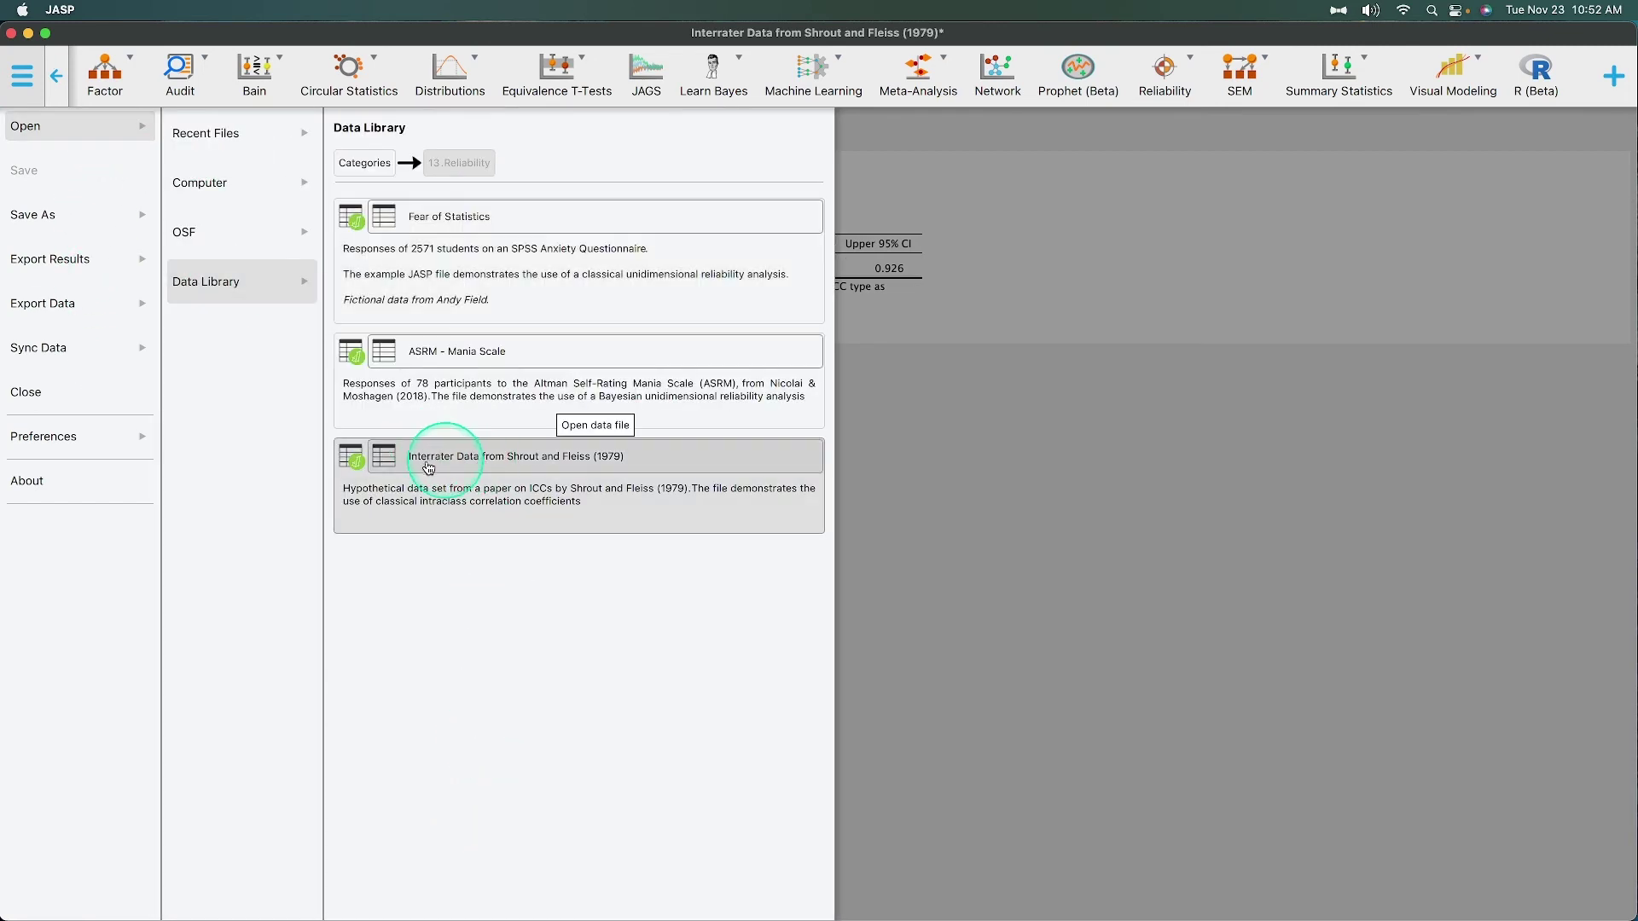
click(351, 458)
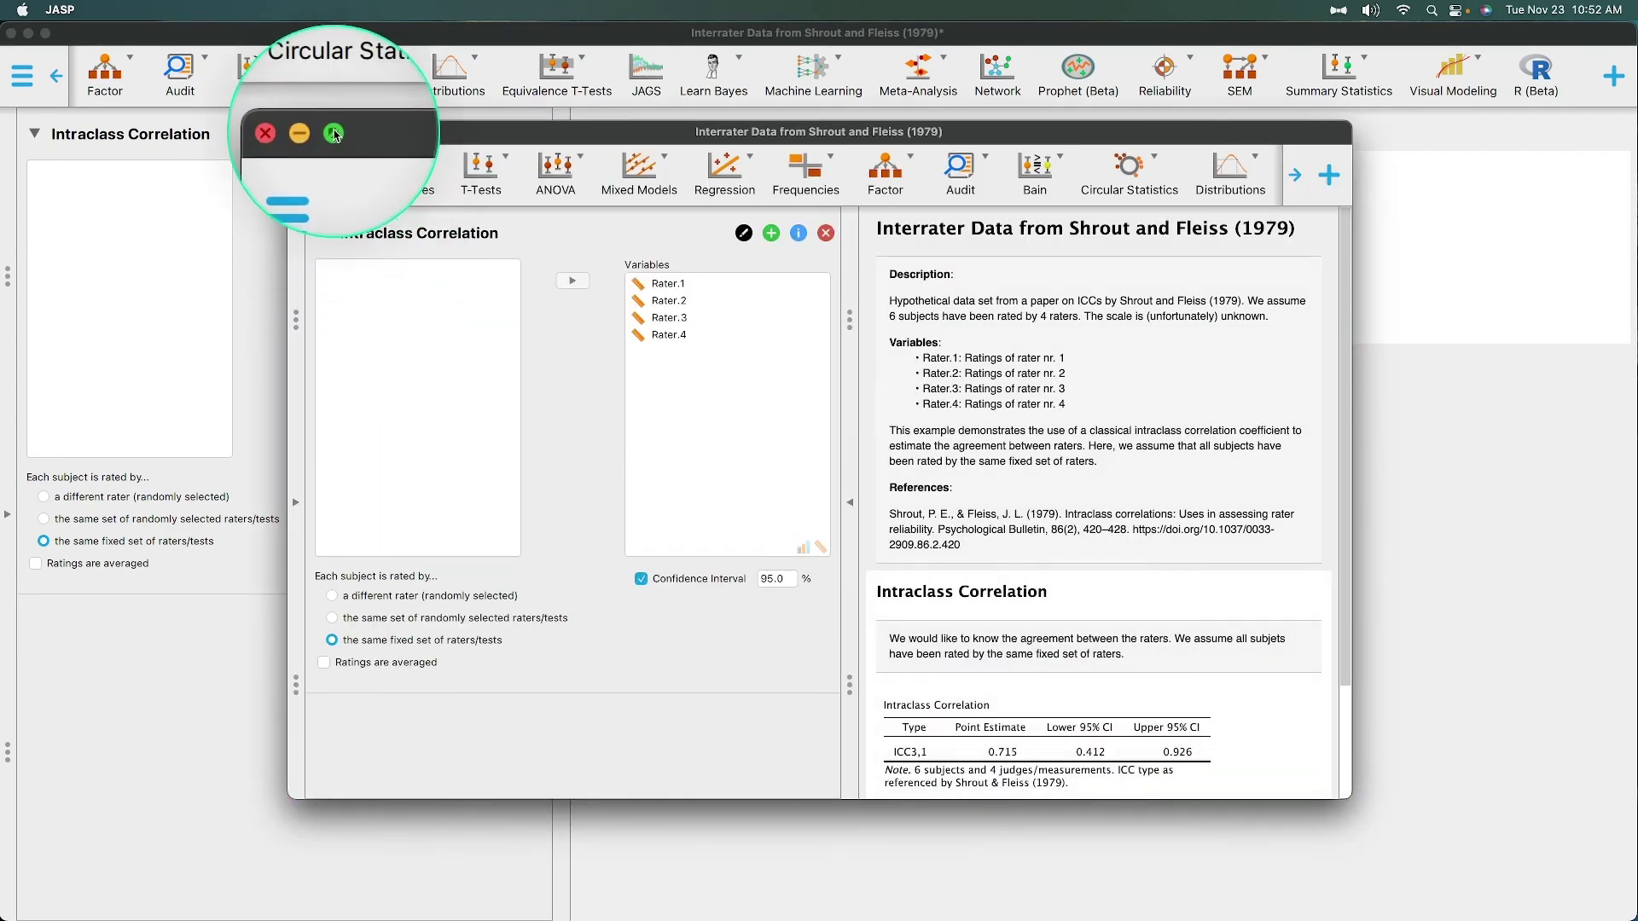
mouse_move(334, 135)
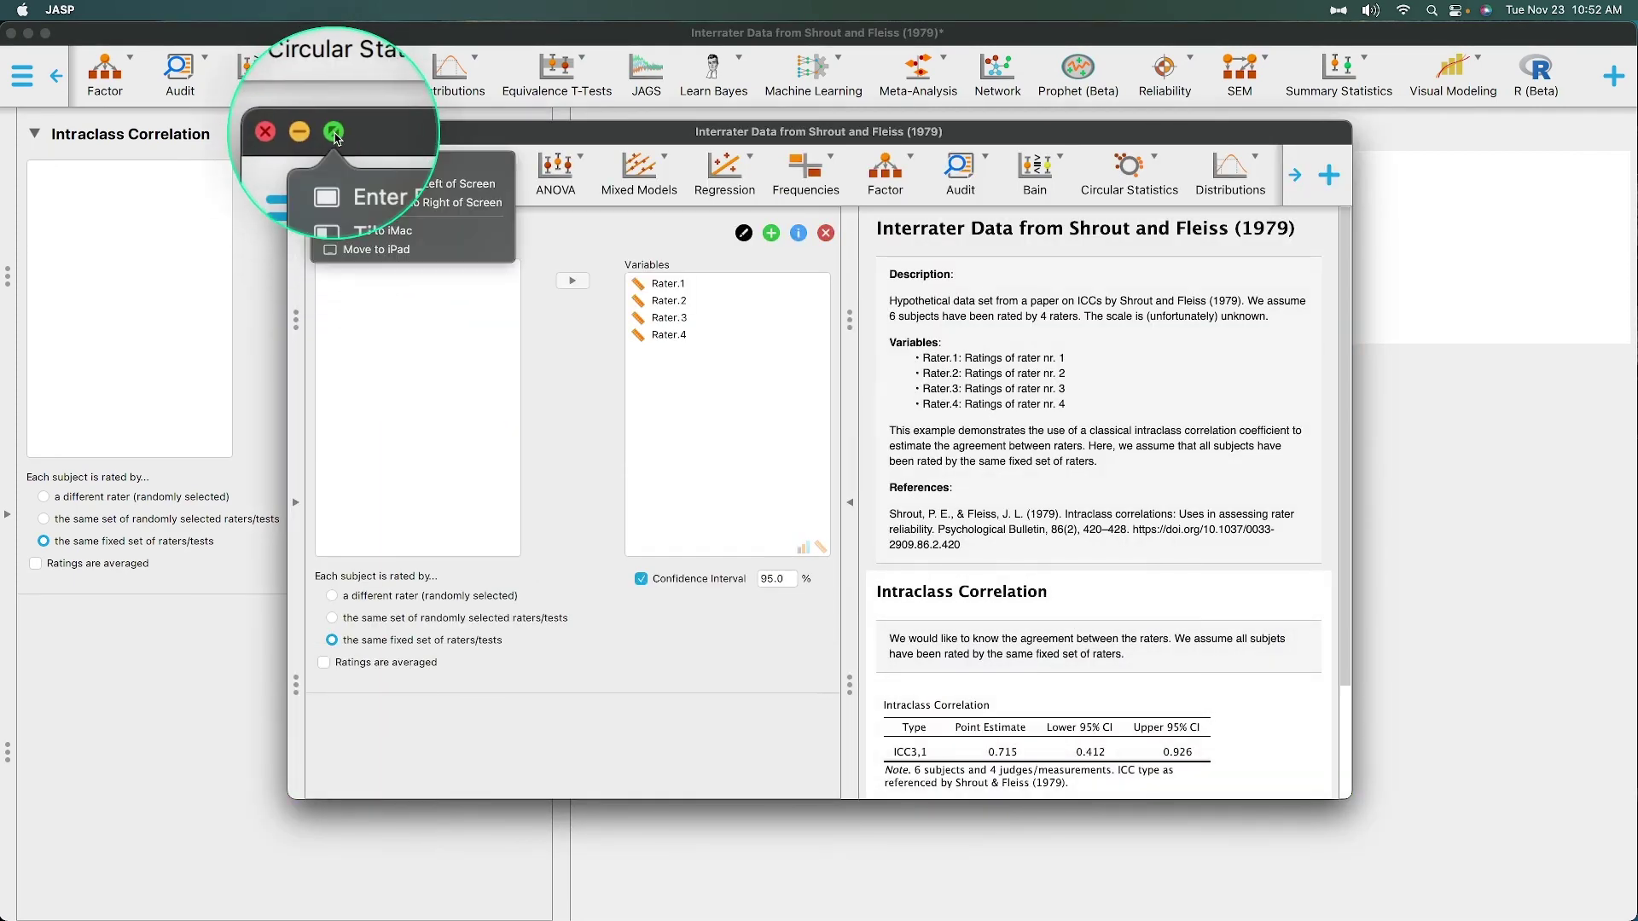
click(334, 134)
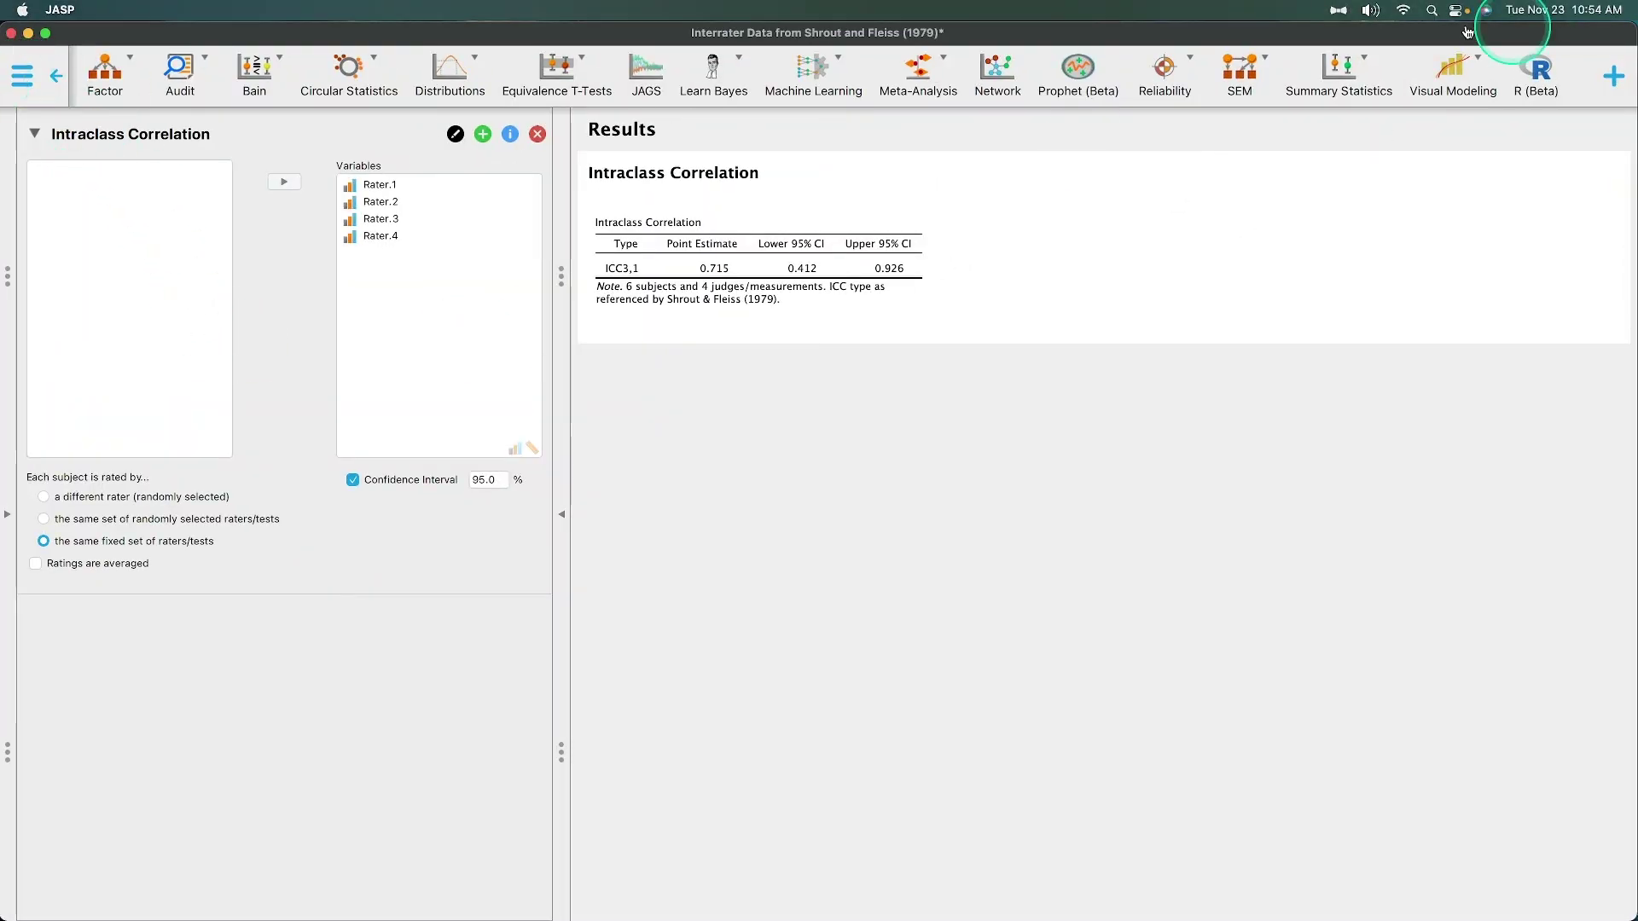
- Add a Unidimensional Reliability analysis with Rater.1–Rater.4 as its variables
click(1164, 72)
click(1262, 147)
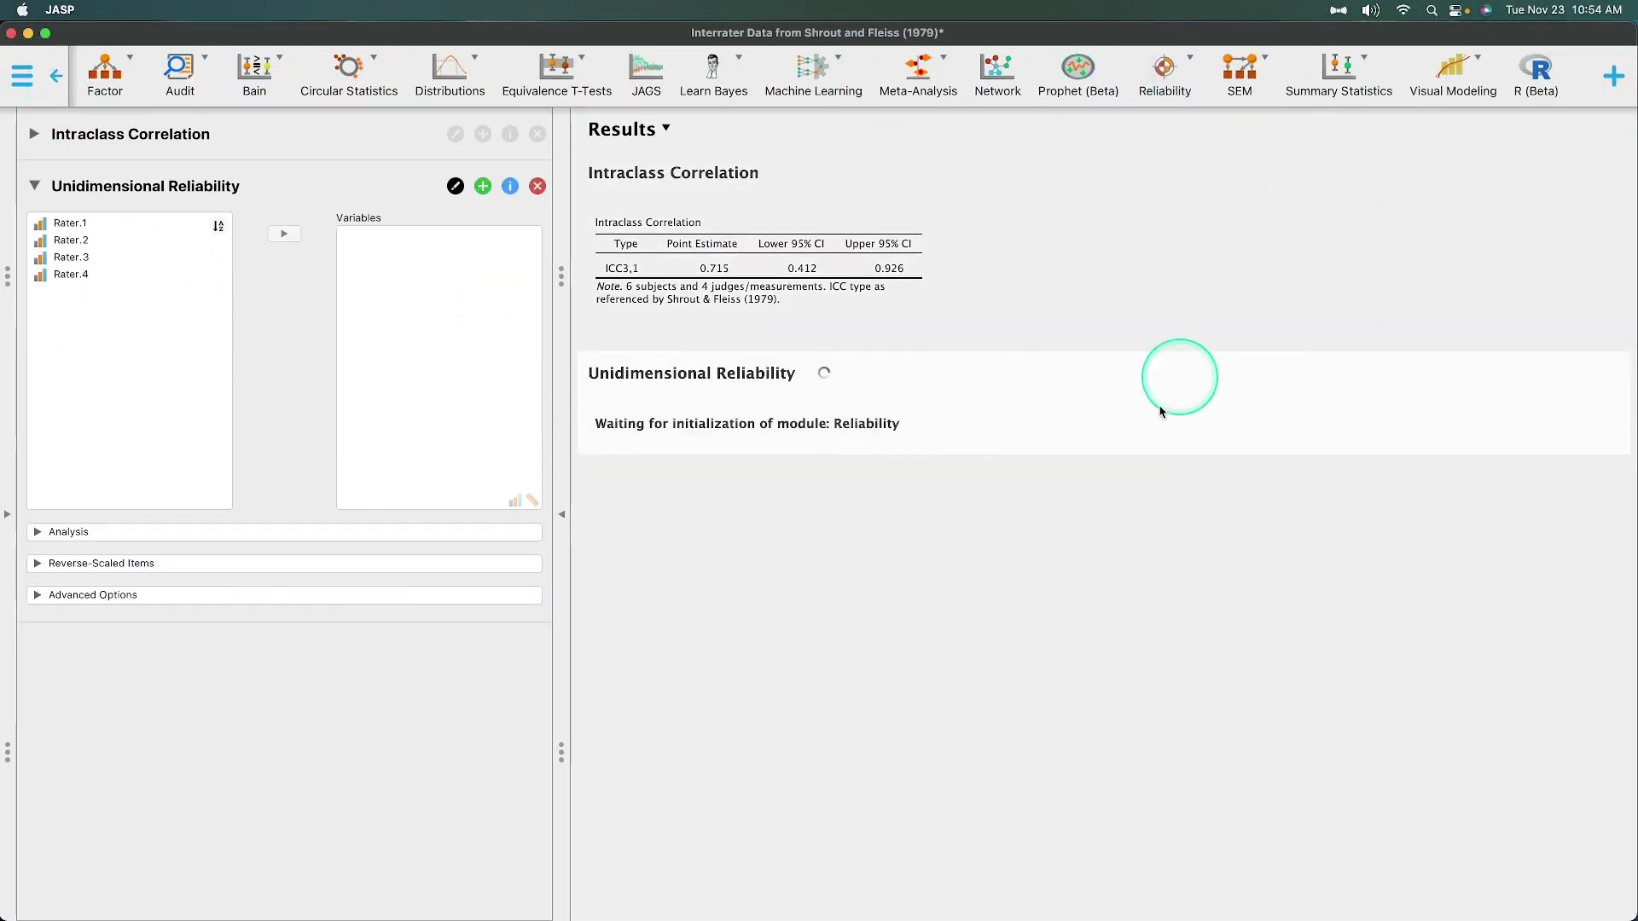
click(102, 225)
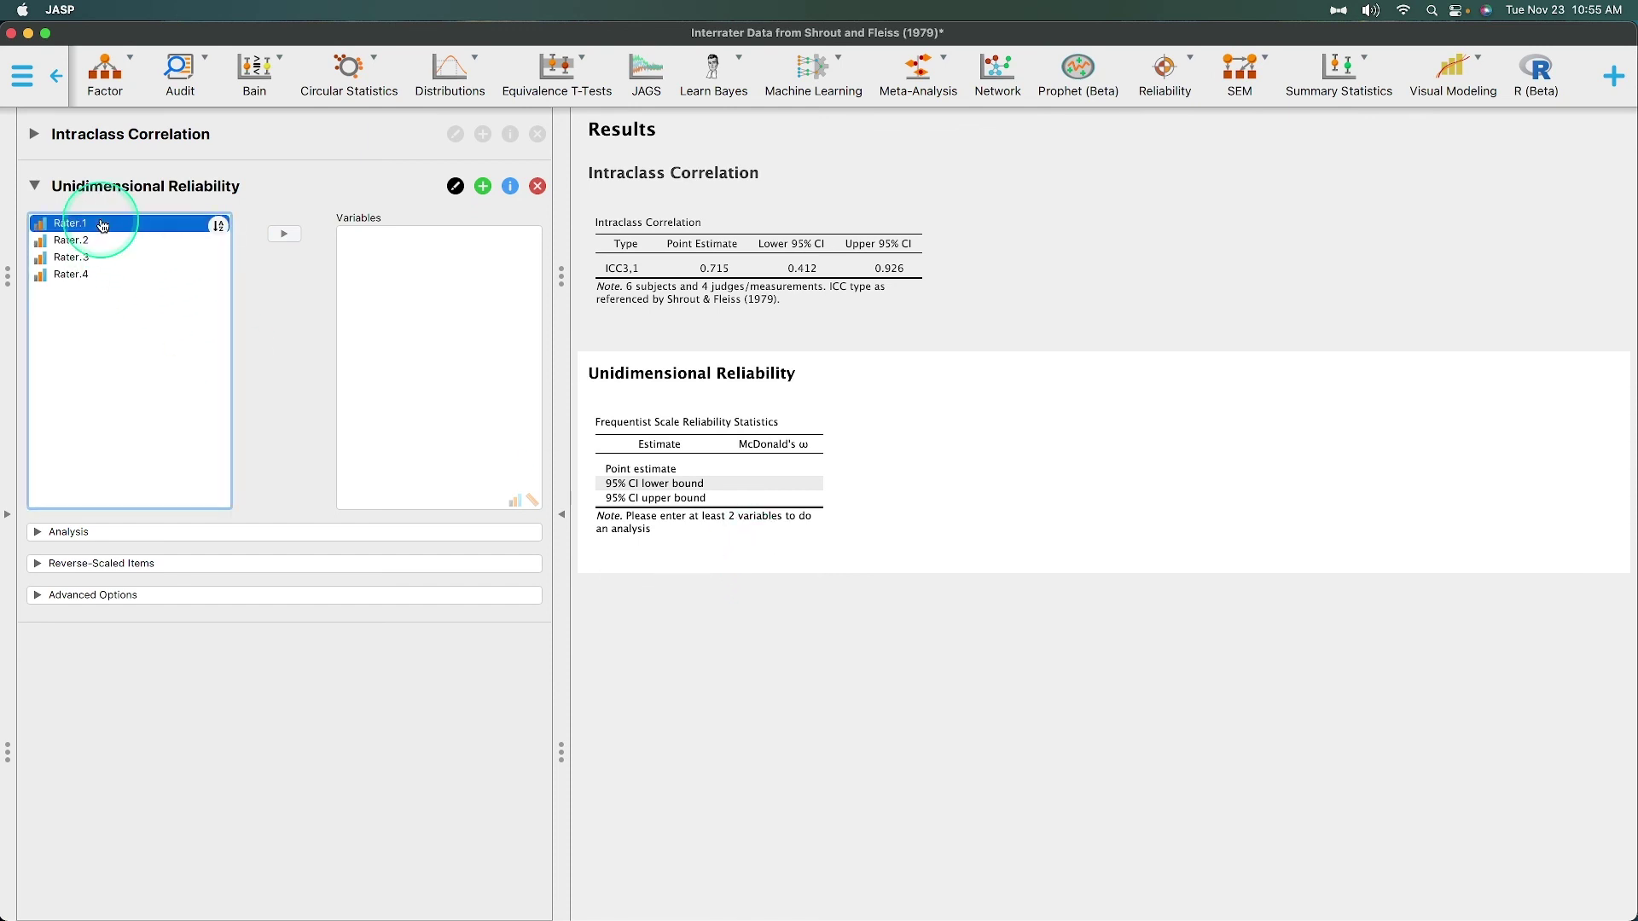
drag(103, 224, 102, 274)
click(284, 234)
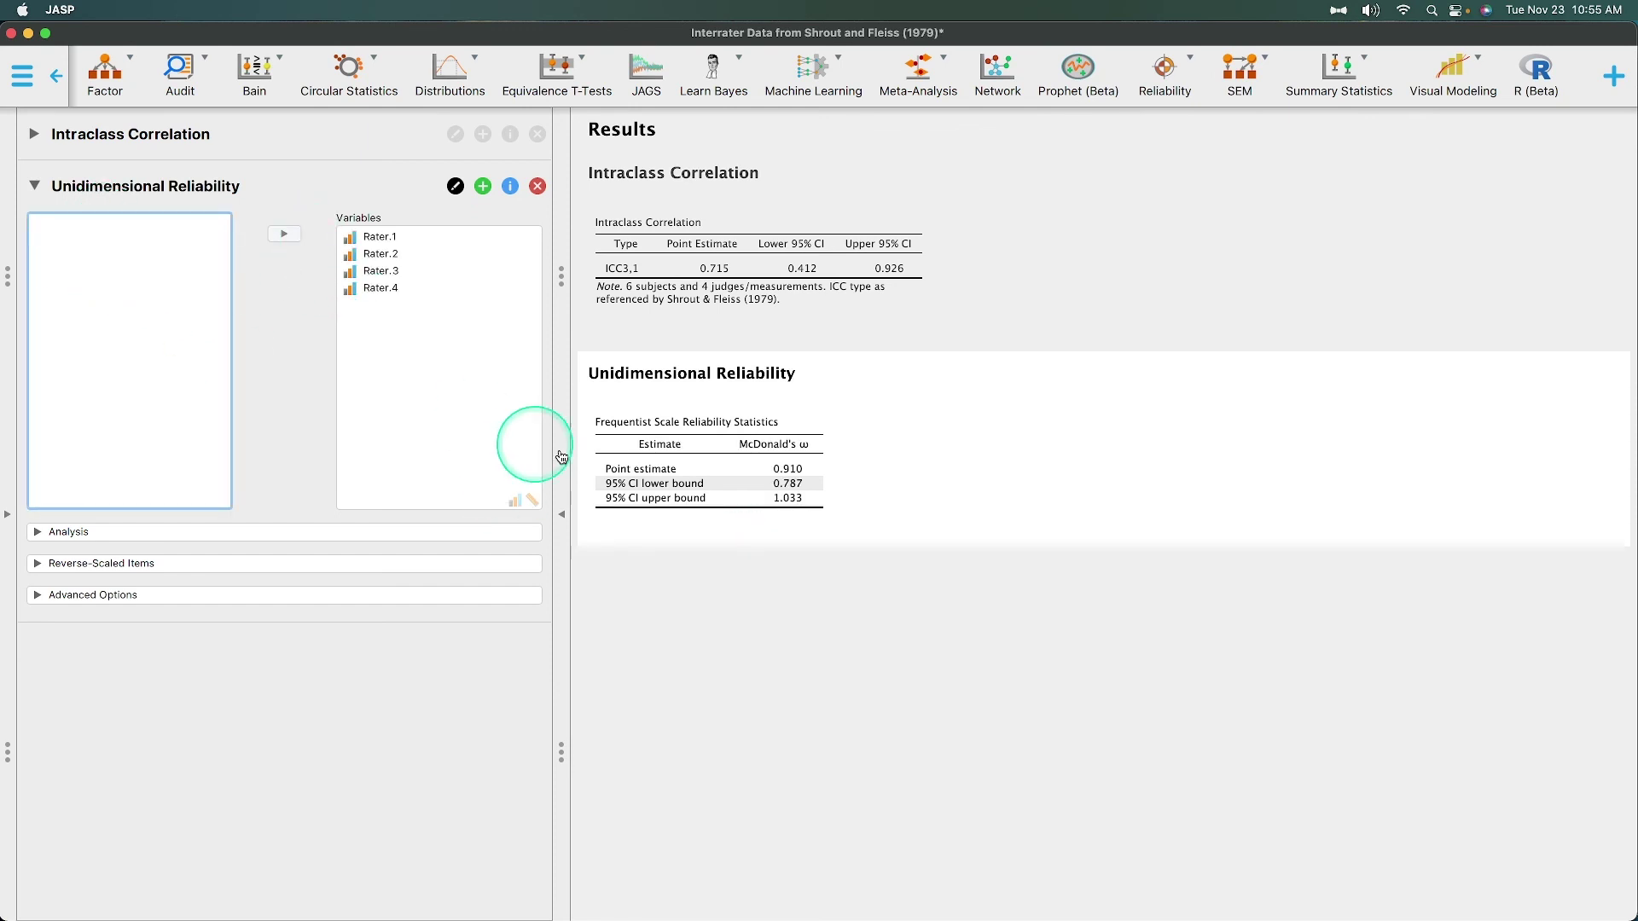
- Report Cronbach's α instead of McDonald's ω, with scale mean, SD and item means and SDs
click(156, 533)
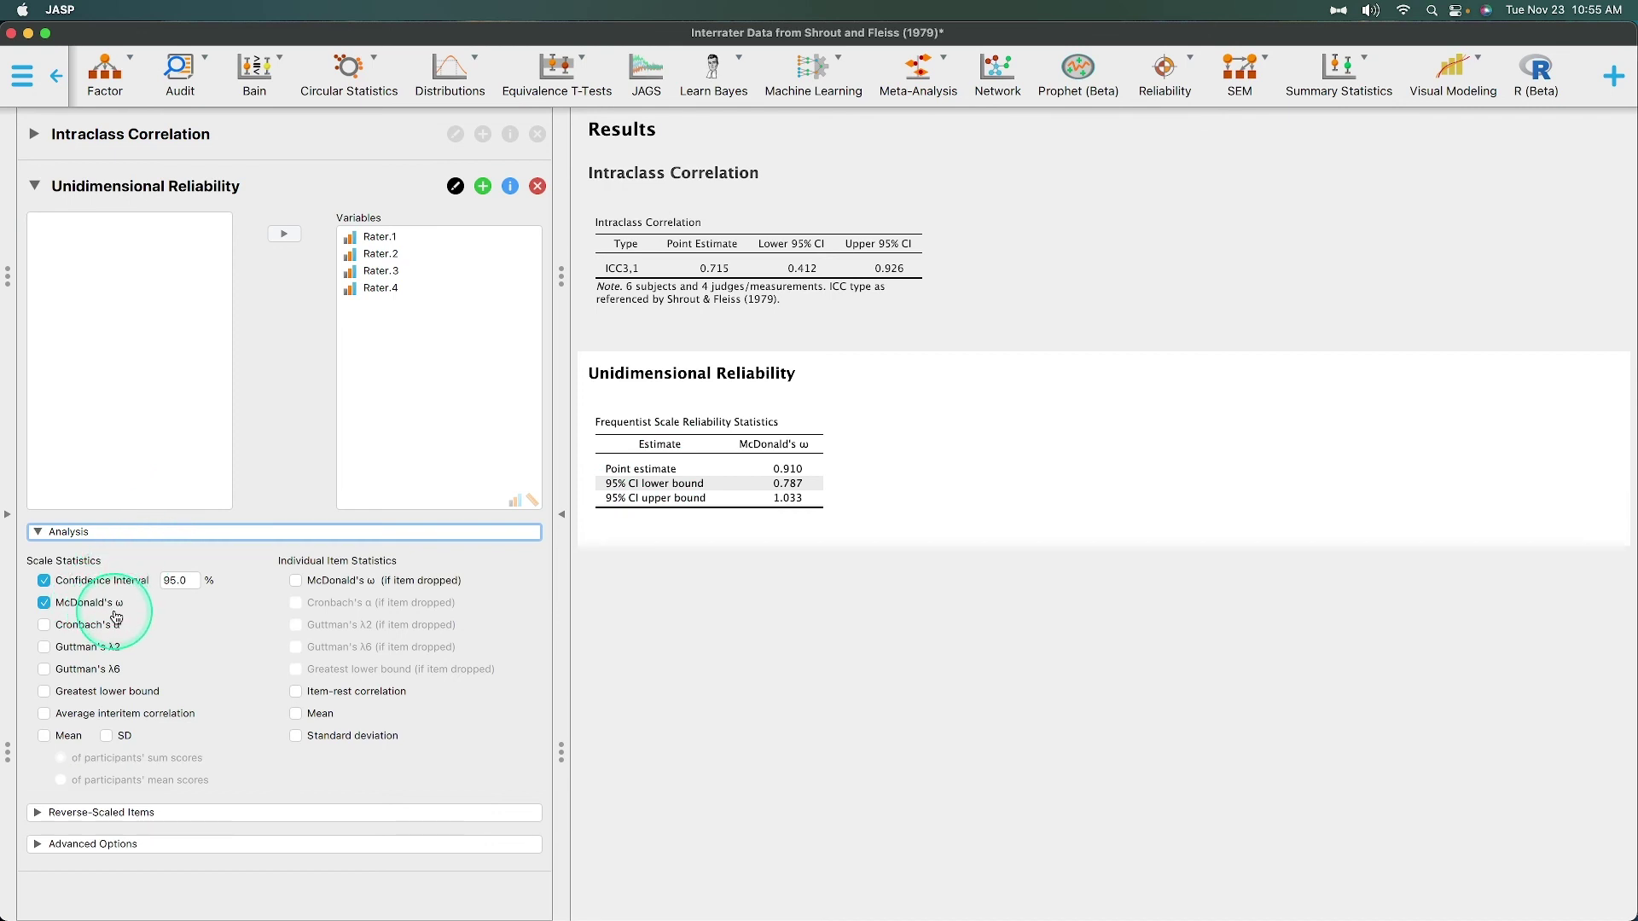
click(85, 625)
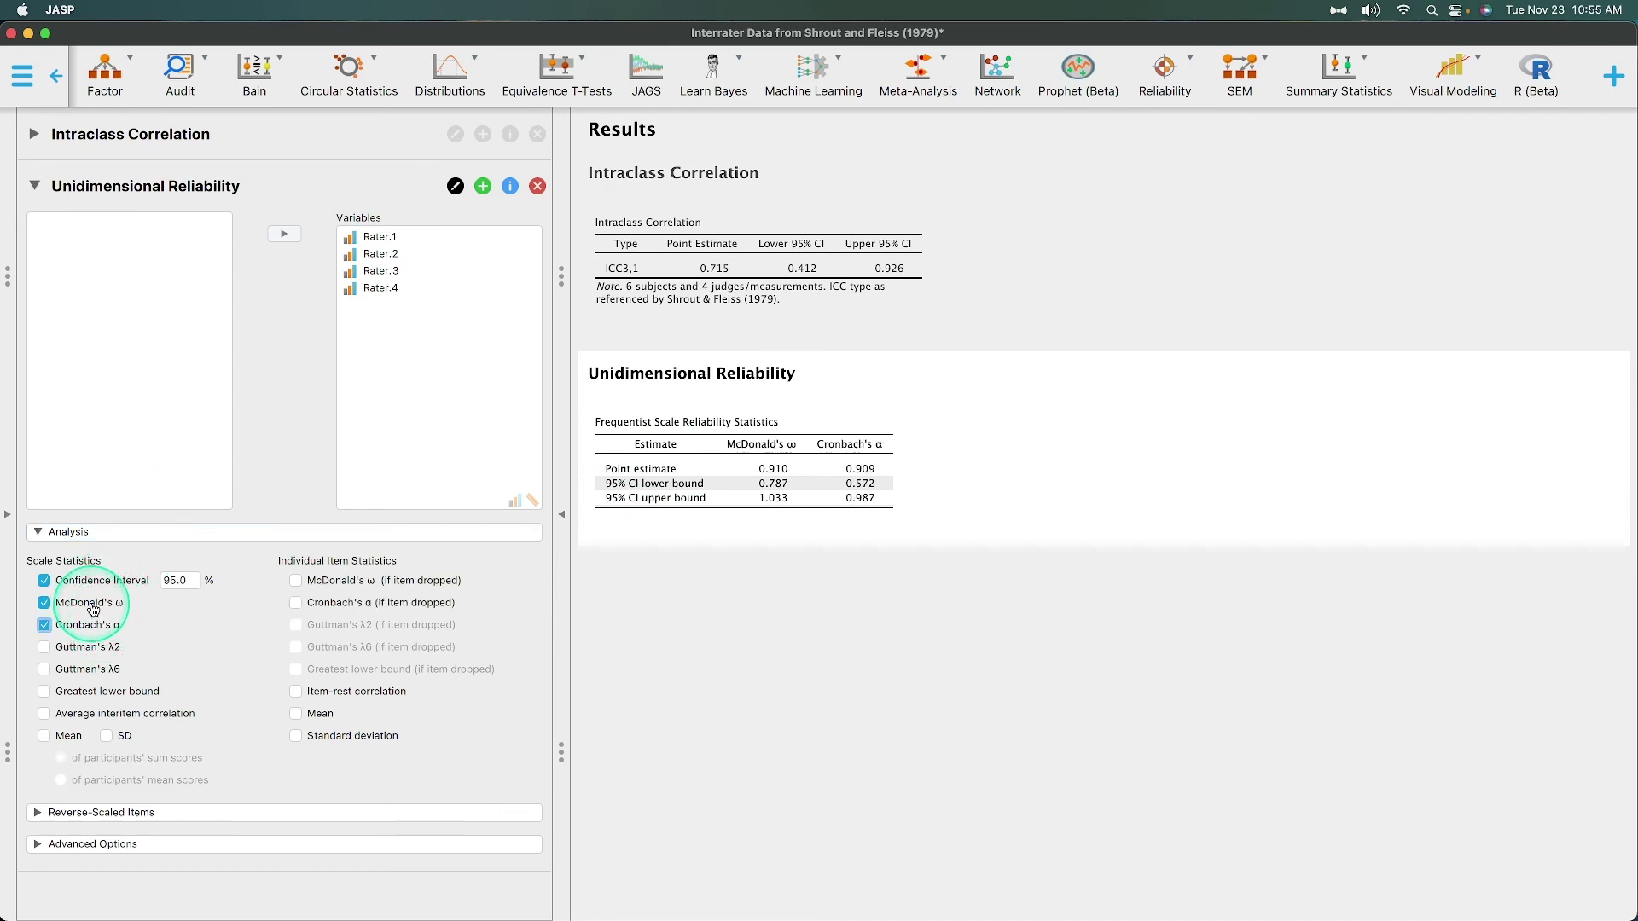
click(83, 603)
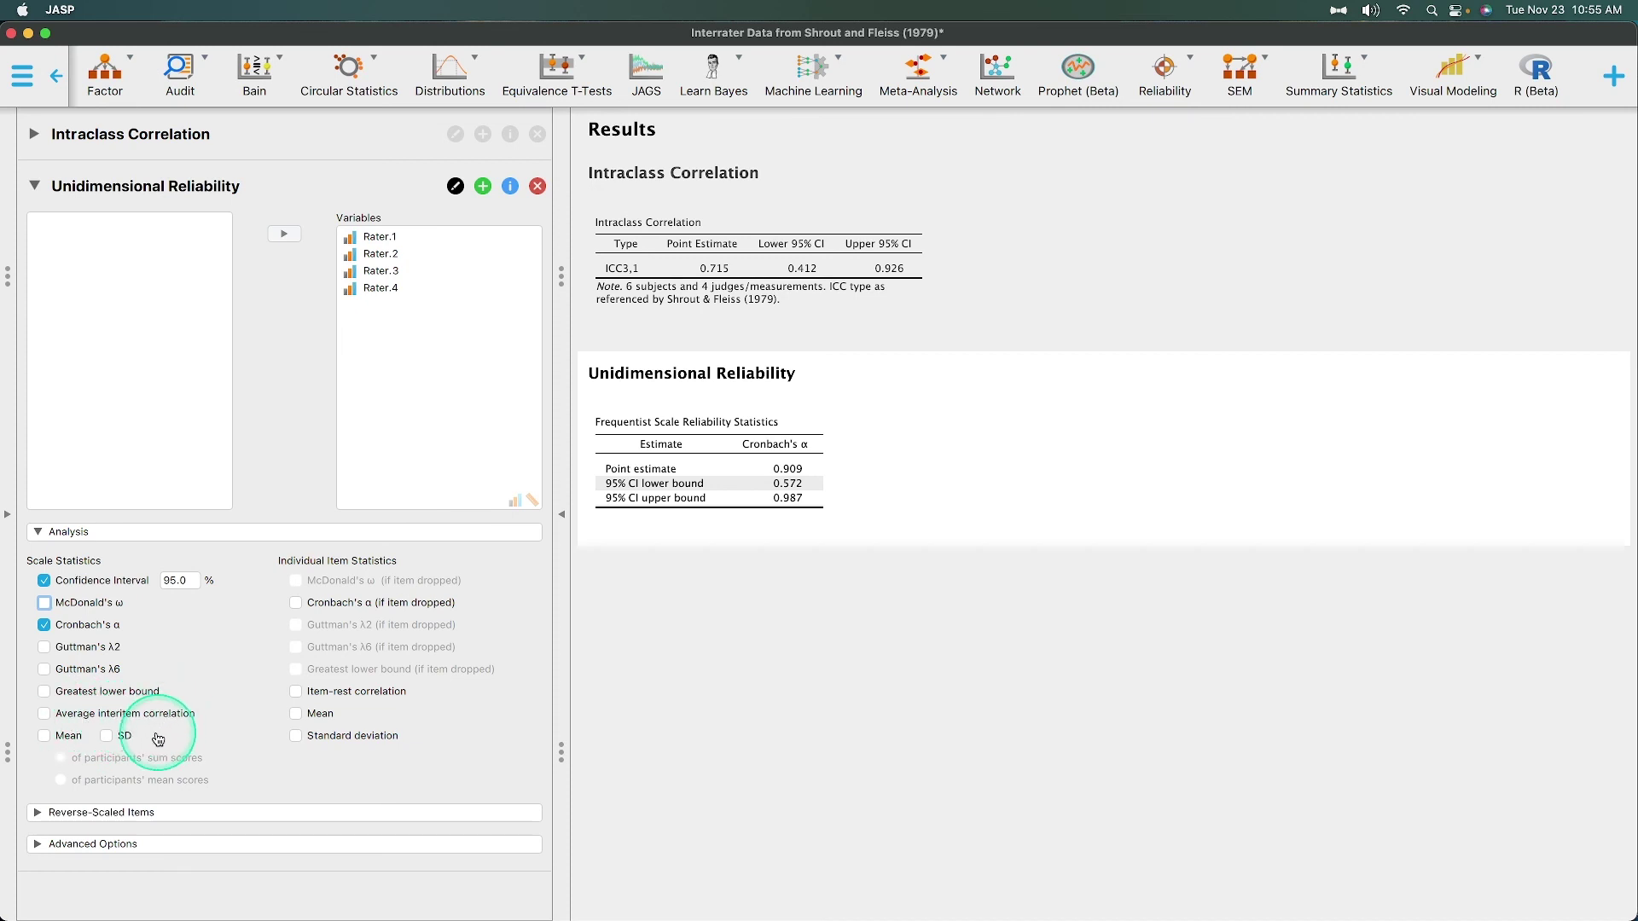
click(47, 735)
click(106, 736)
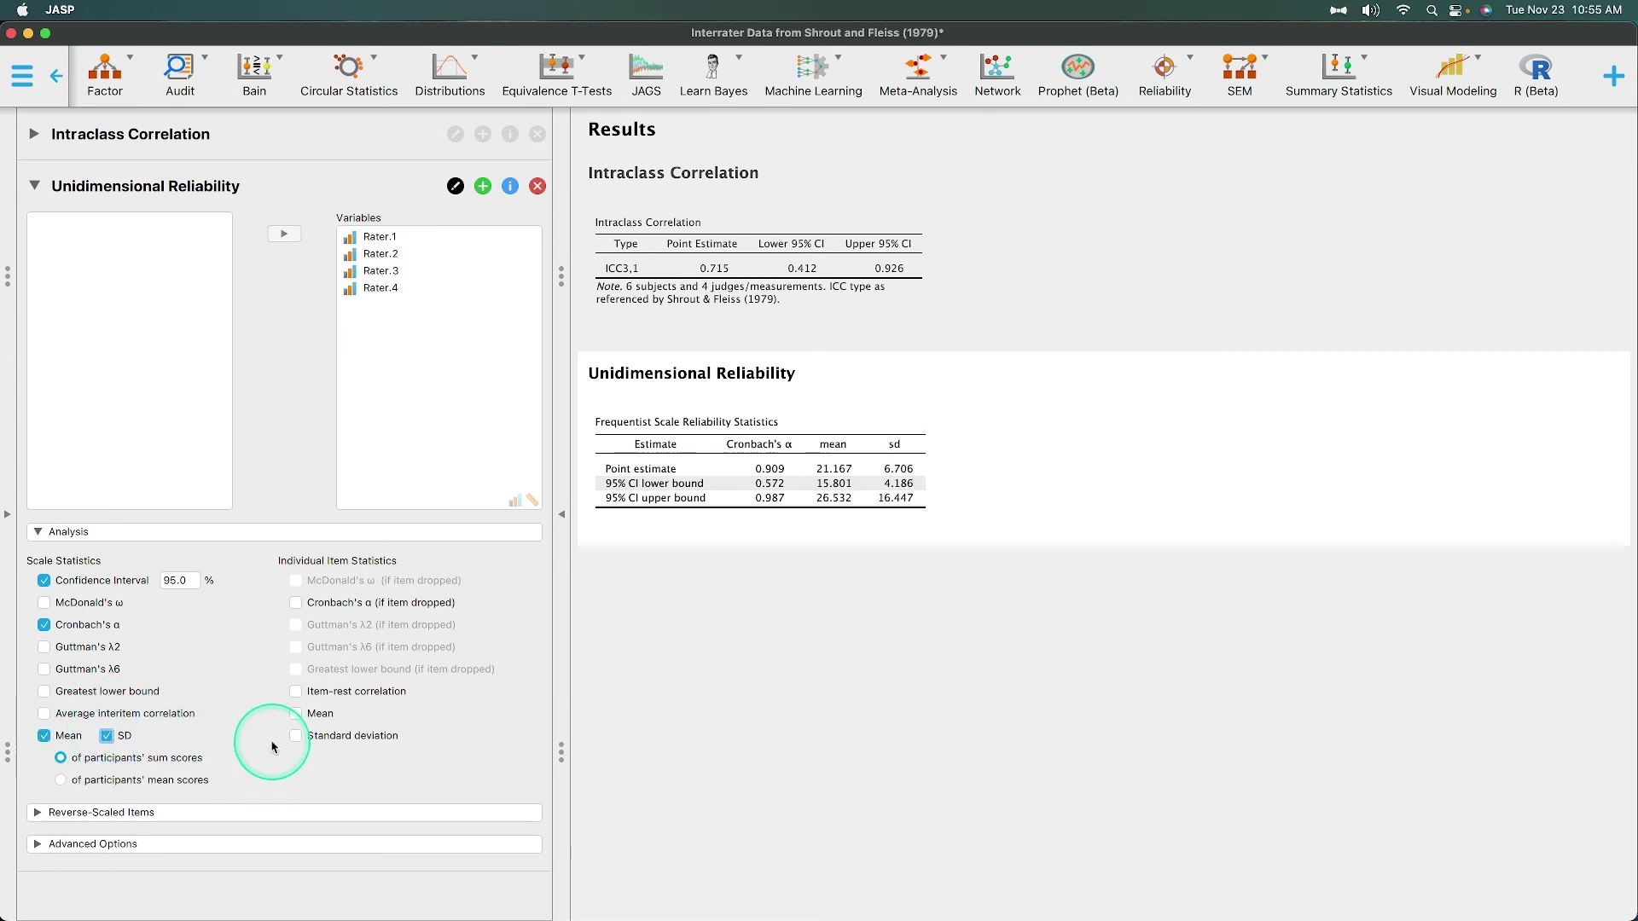
click(323, 717)
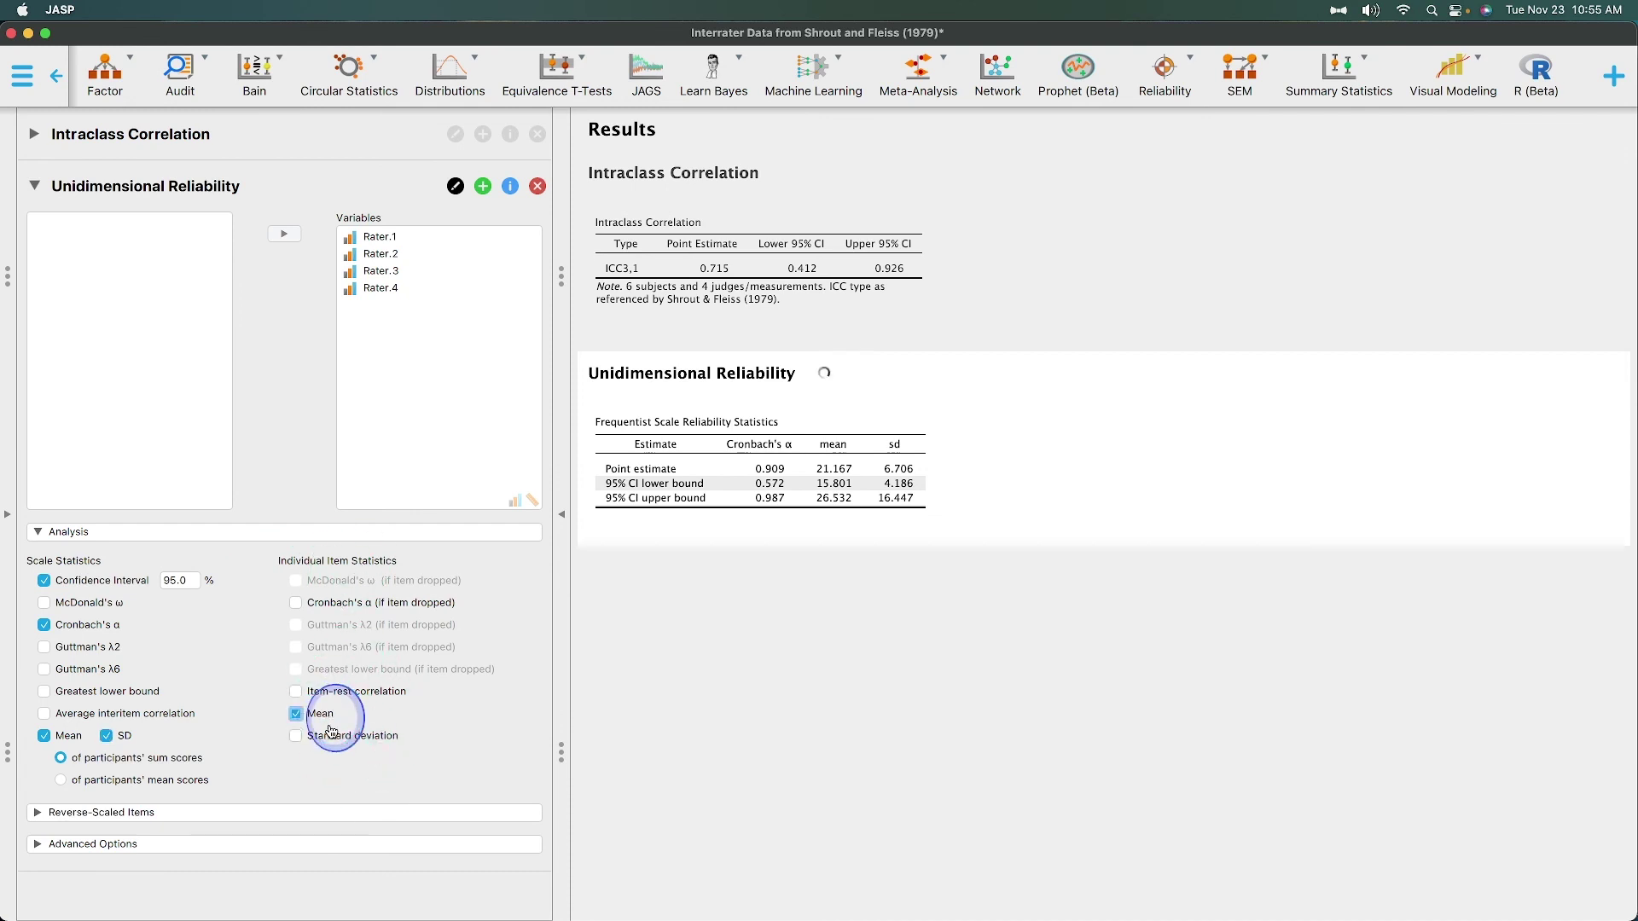
click(332, 734)
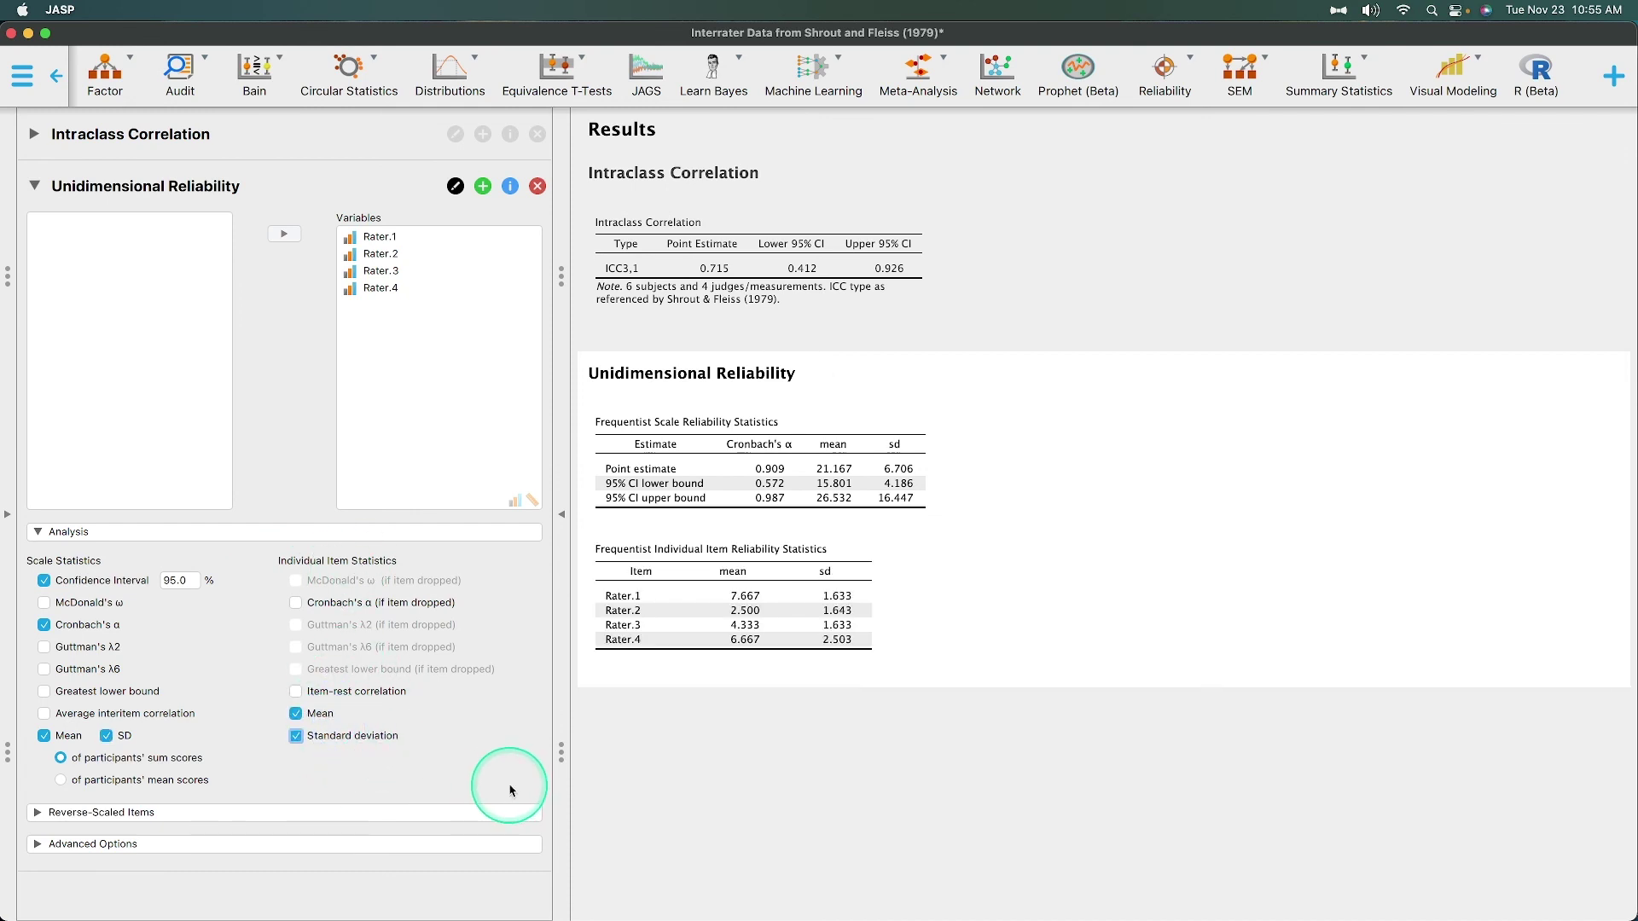